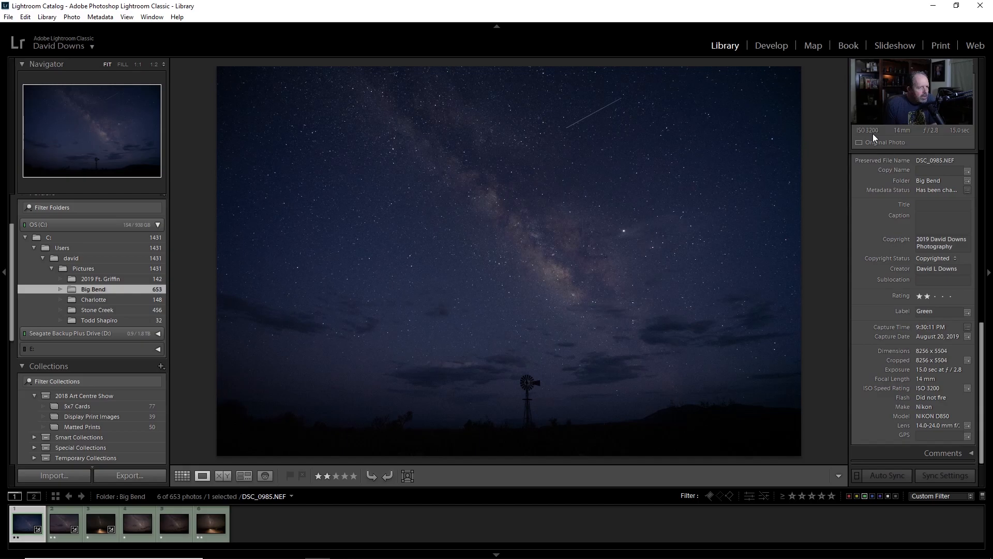
Step: Open DSC_0985.NEF in the Develop module and examine the stars at 1:1 in its upper-left corner and in the Milky Way core
left_click(769, 47)
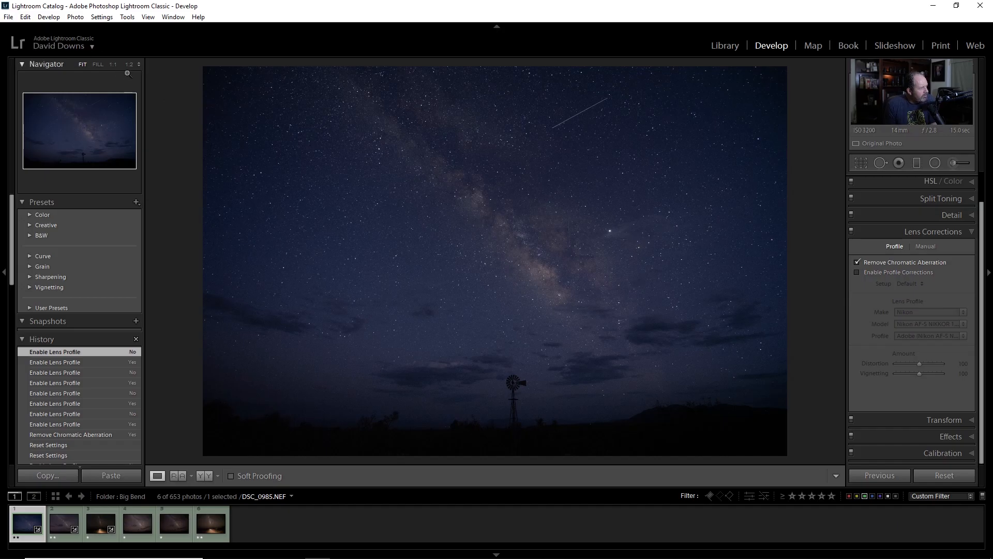
left_click(114, 63)
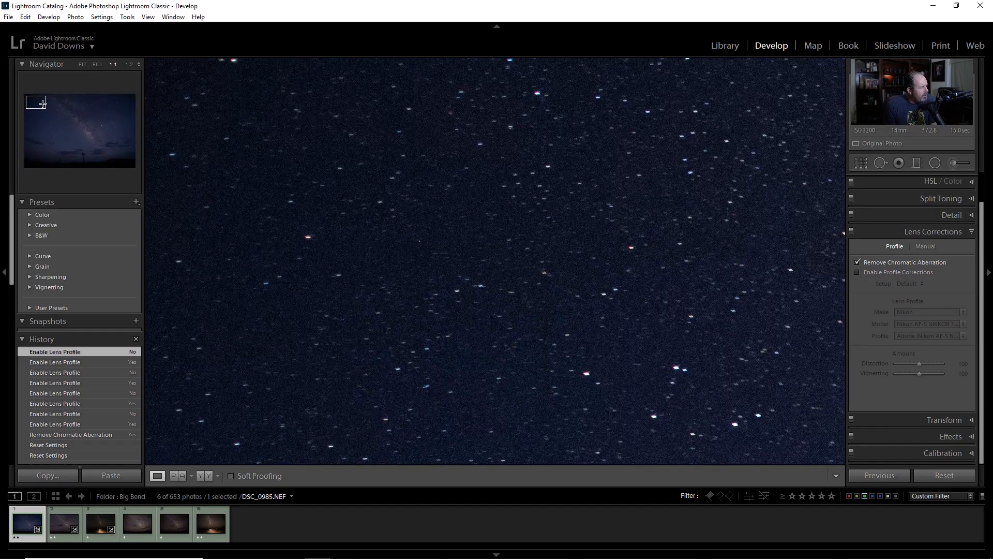
left_click_drag(45, 106, 34, 101)
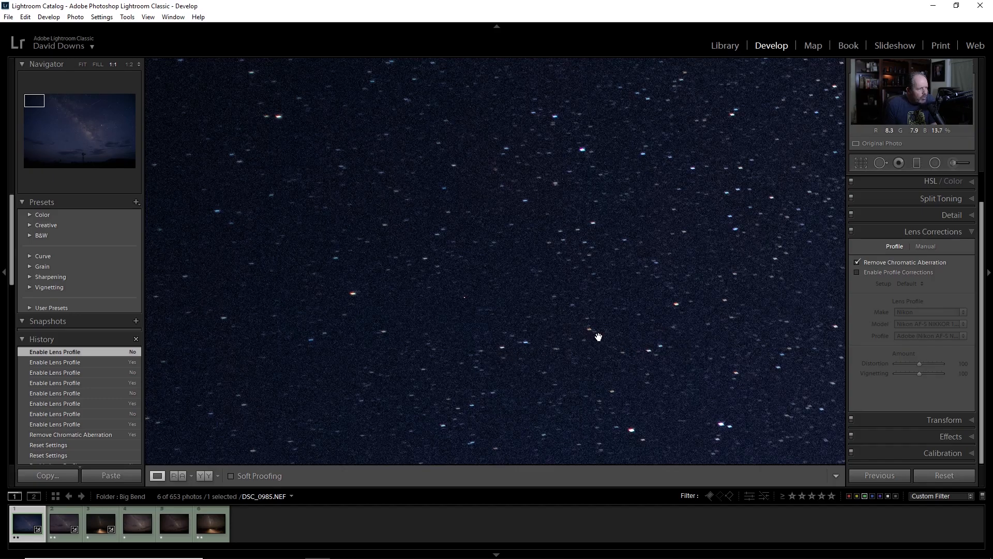
left_click(91, 132)
left_click(91, 132)
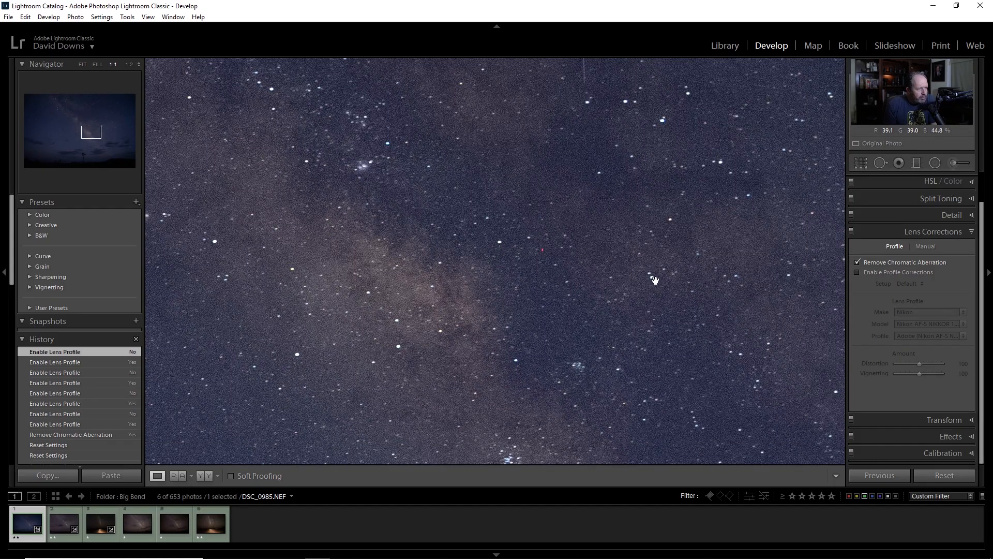
left_click(32, 101)
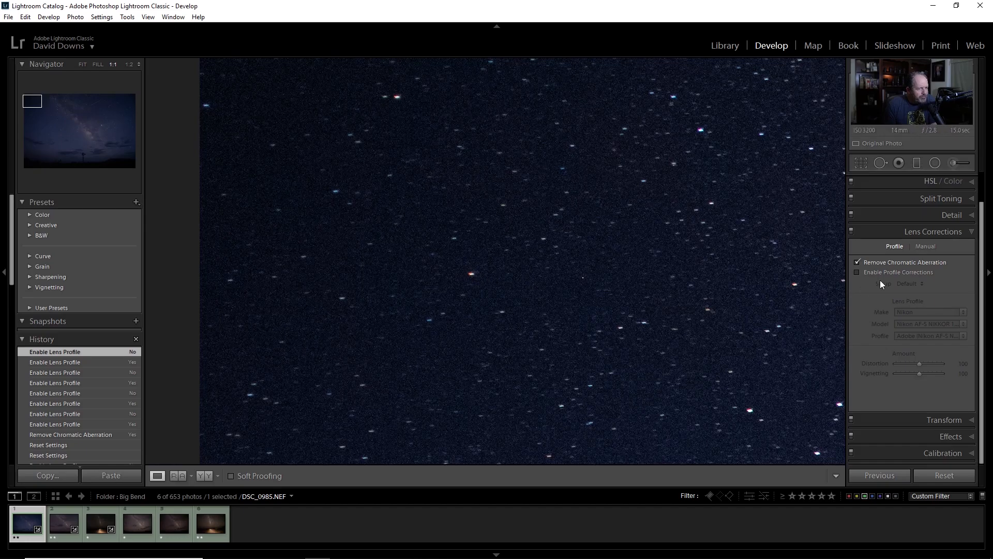
Step: Compare the upper-left corner stars with lens profile corrections on and off, leaving them off, and return to the full-frame view
left_click(857, 272)
left_click(857, 272)
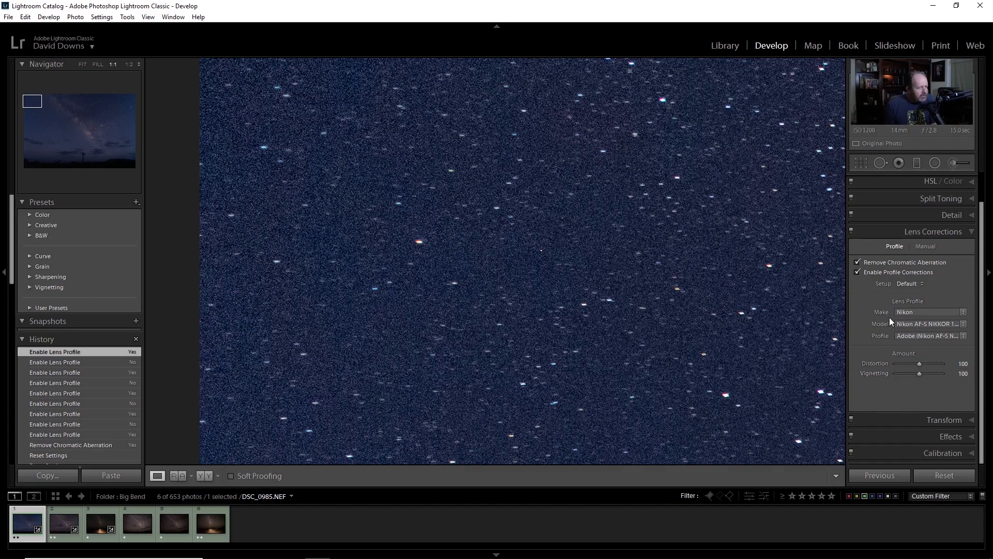
left_click(857, 272)
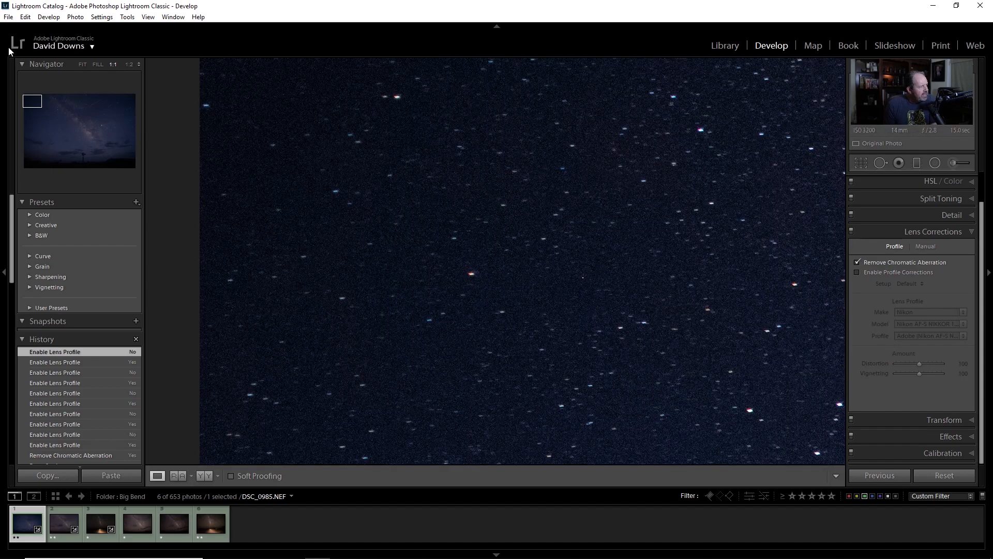
left_click(82, 64)
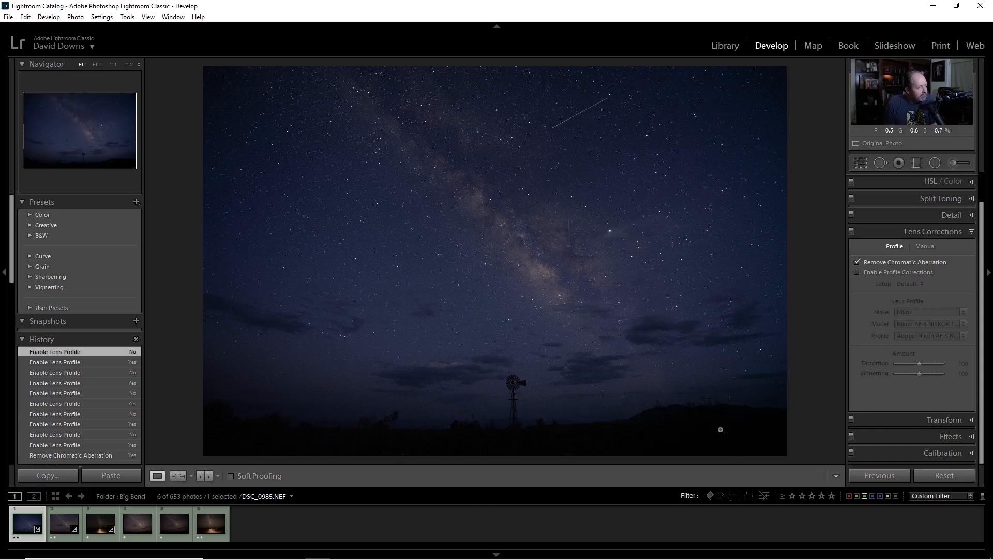
Step: Examine the stars of DSC_0988.NEF at 1:1 near the Milky Way core and in the upper-left corner, and return to the full-frame view
left_click(70, 527)
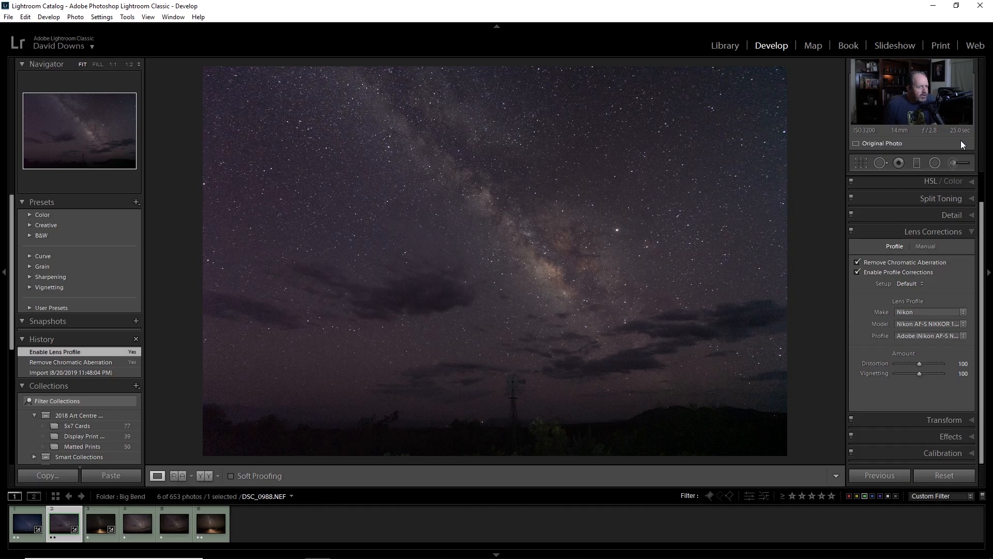
left_click(523, 255)
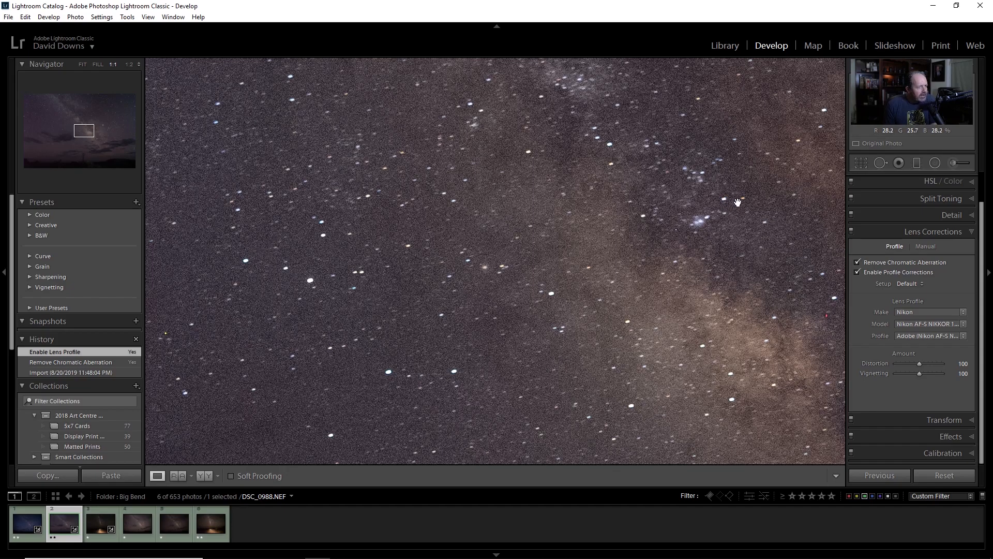
left_click(35, 98)
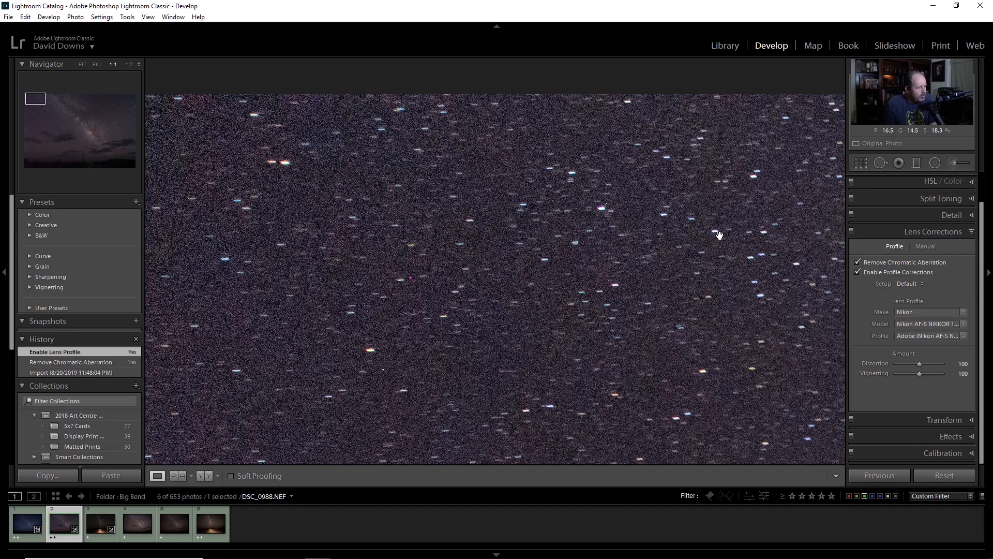
left_click(641, 289)
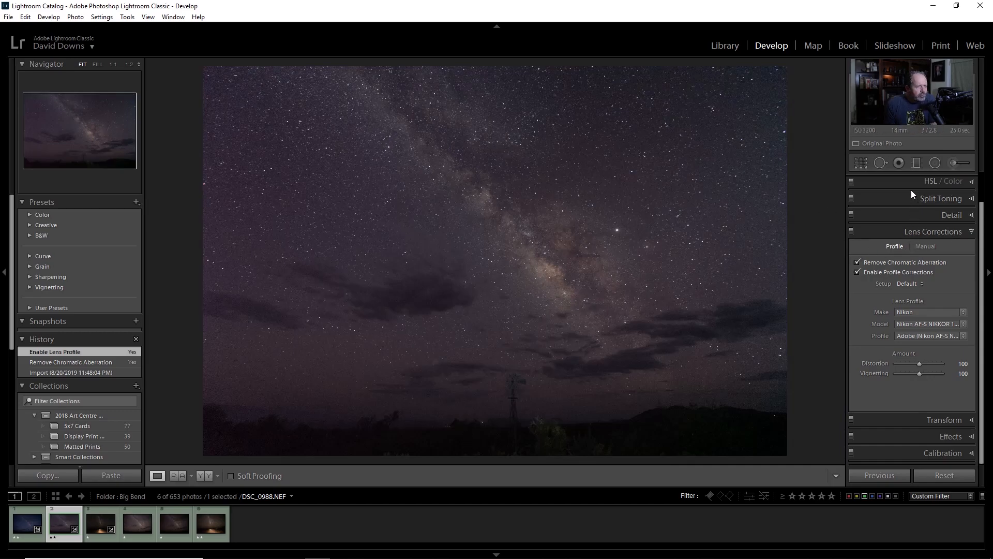
Step: Compare DSC_1041.NEF with DSC_0995.NEF, and examine the stars around the Milky Way core of DSC_1041.NEF at 1:1
left_click(111, 539)
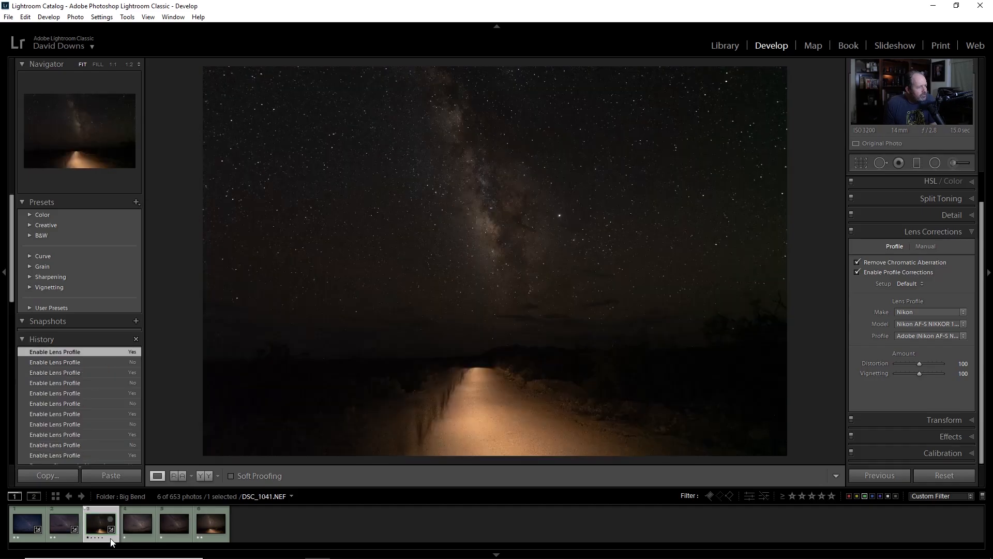
left_click(146, 538)
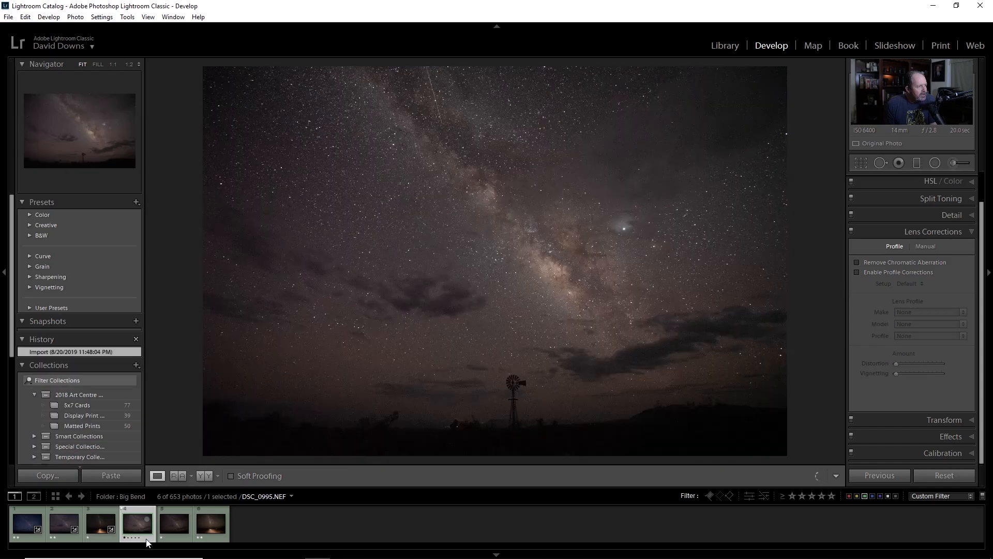
left_click(113, 541)
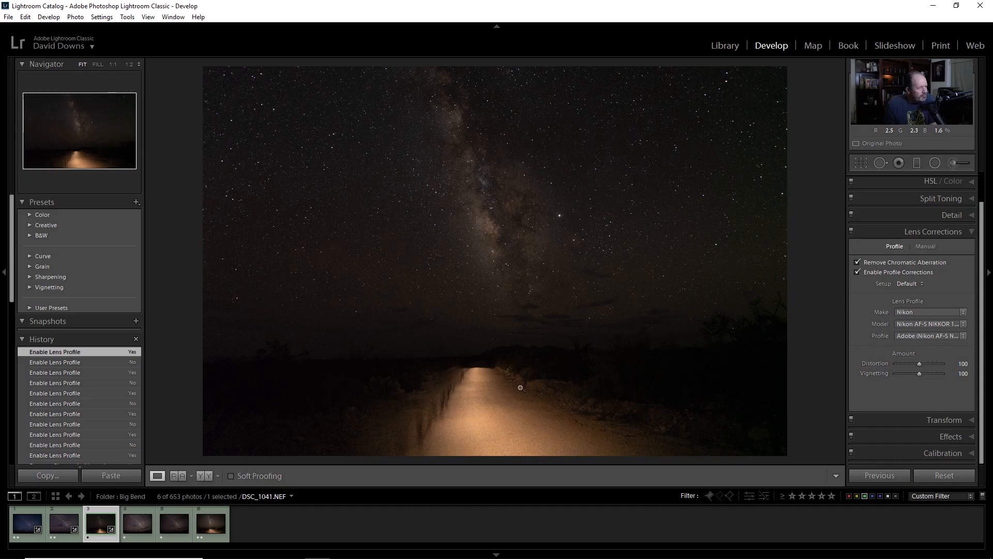
left_click(505, 253)
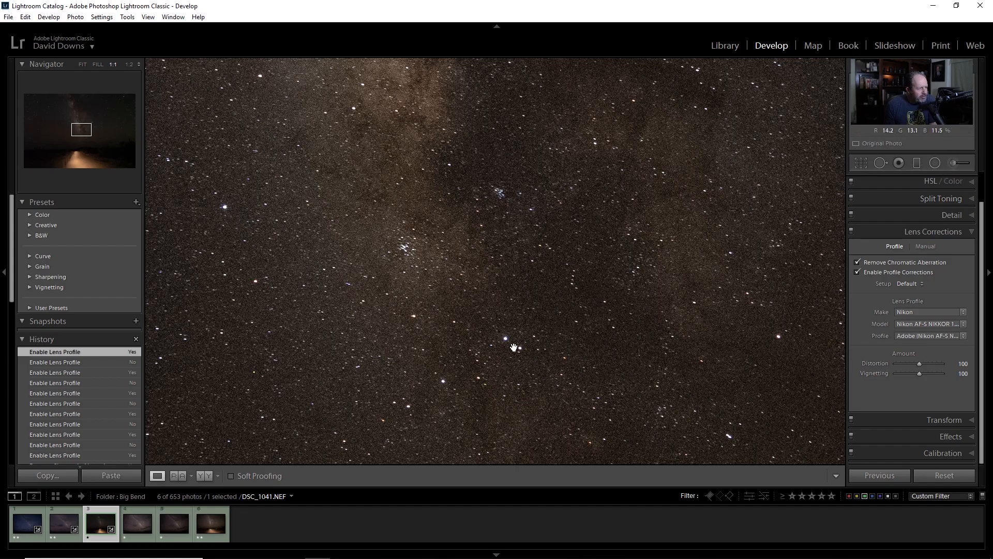
left_click_drag(752, 273, 533, 195)
left_click_drag(528, 73, 546, 221)
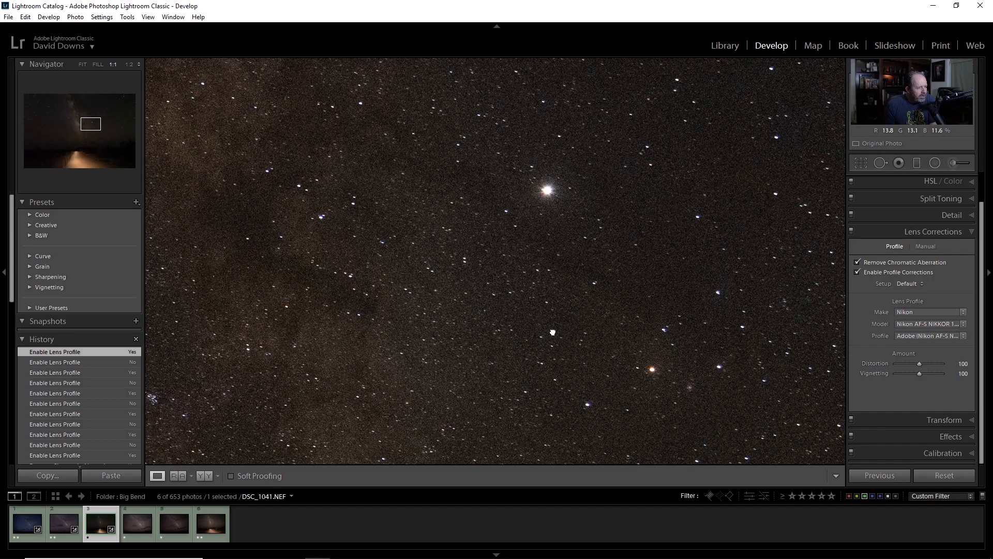
left_click_drag(545, 338, 718, 275)
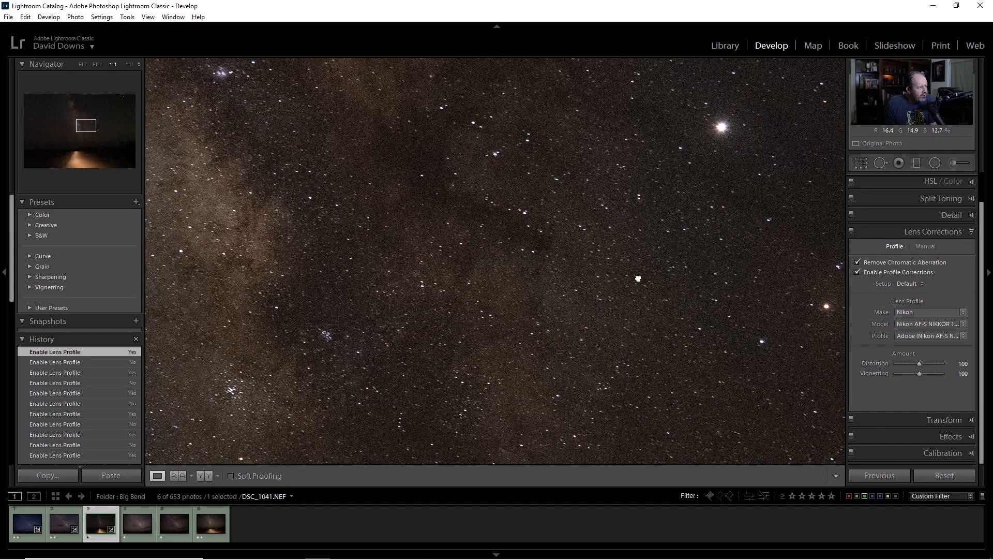
left_click_drag(617, 287, 817, 215)
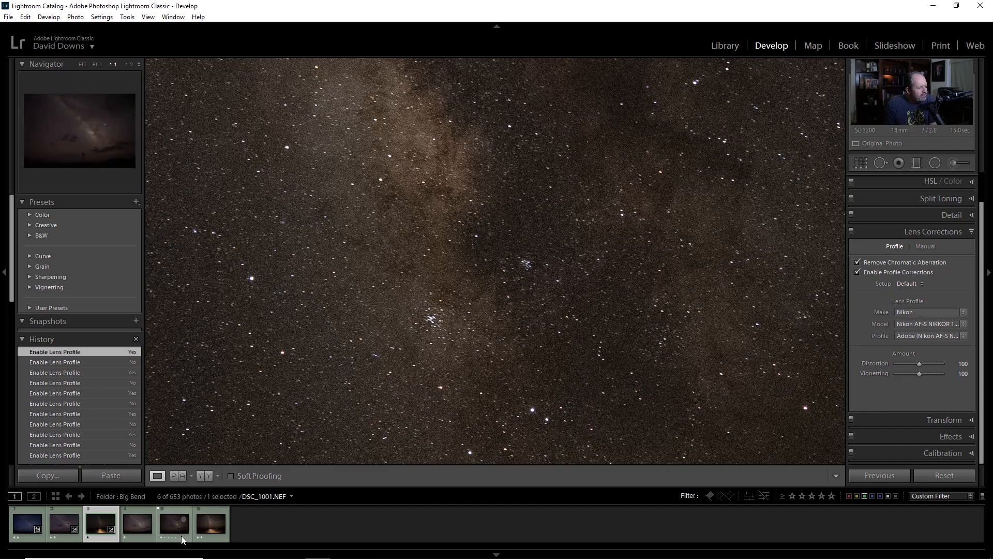
Step: View DSC_1036.NEF and DSC_1001.NEF at 1:1, and check the corner stars of DSC_0995.NEF before fitting it to the view
left_click(219, 538)
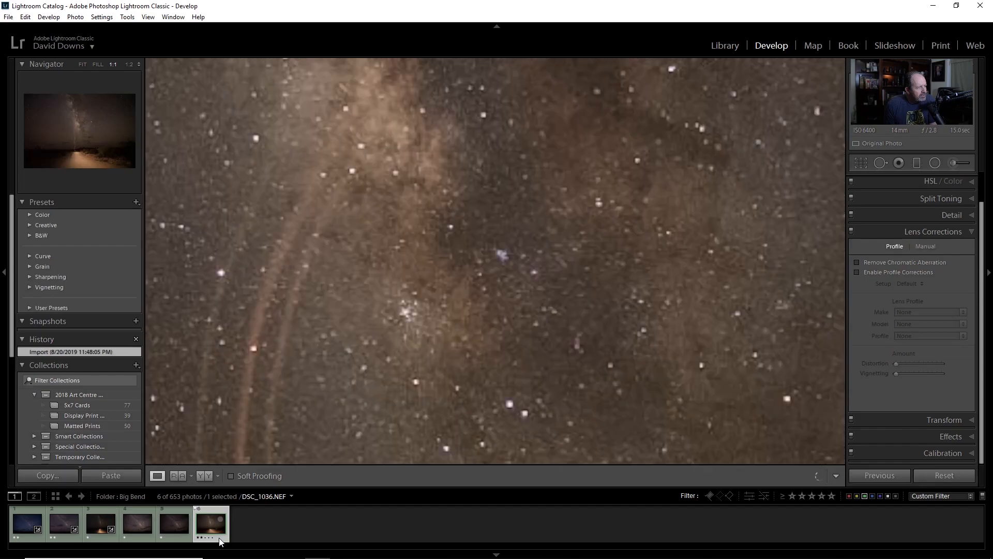
left_click(185, 536)
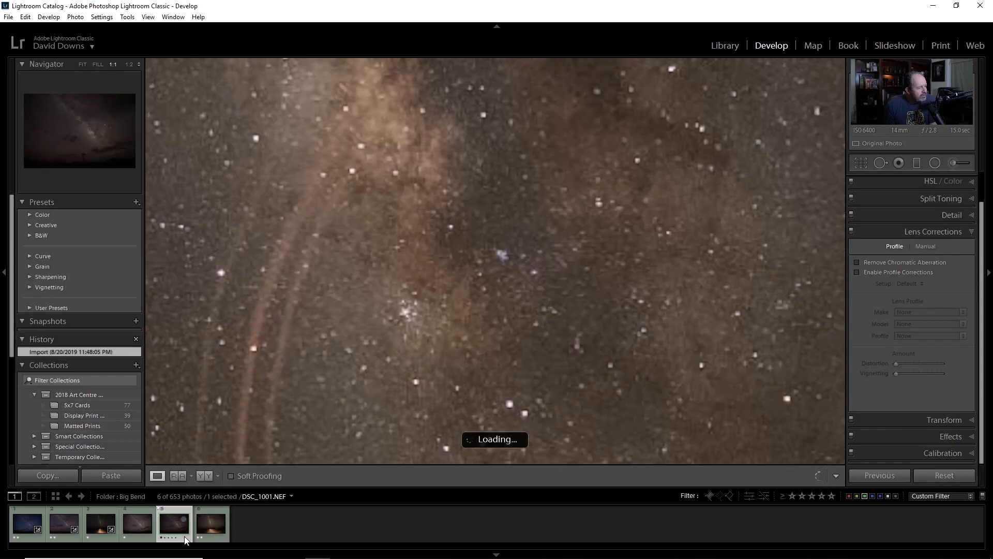
left_click(145, 537)
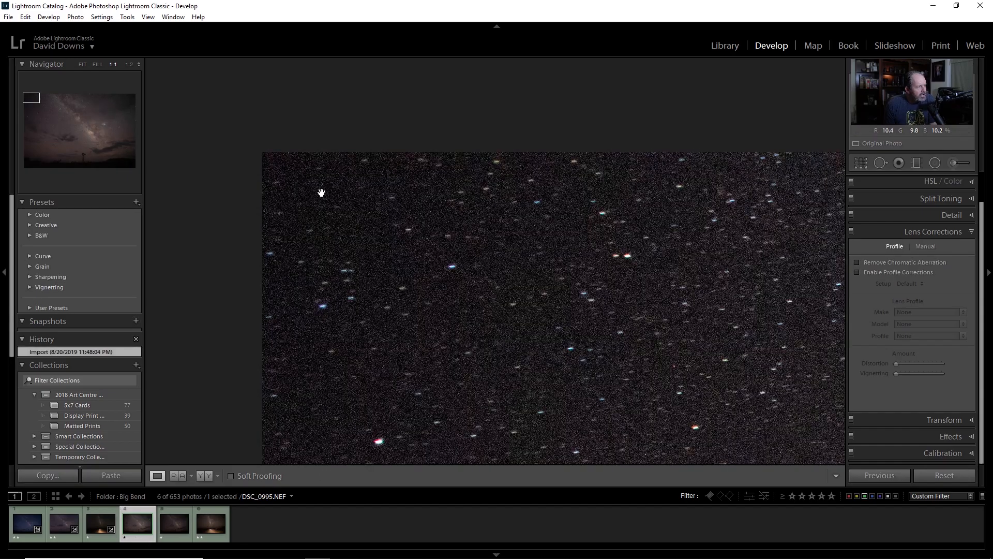
left_click(82, 64)
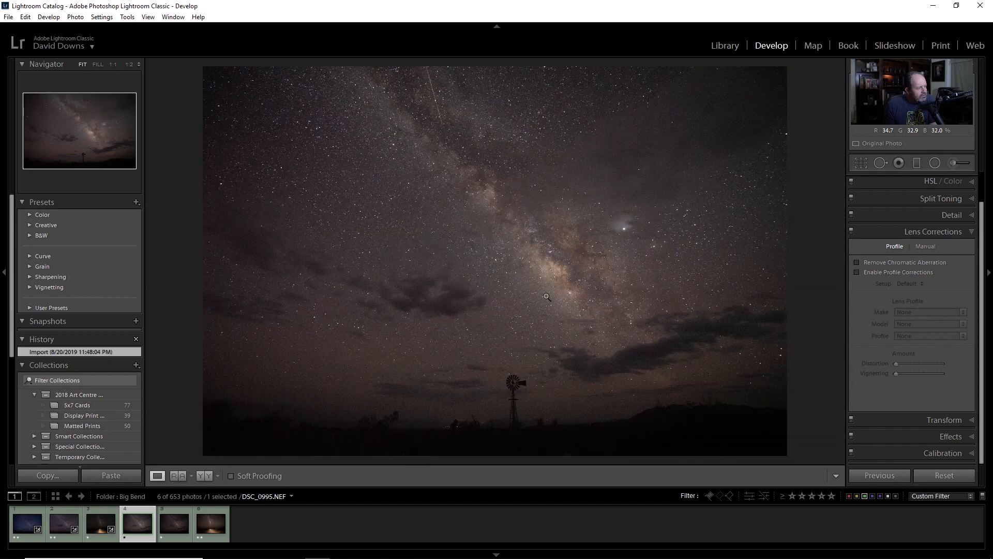
Step: Turn off the filmstrip filter in the Library module to show all photos in the Big Bend folder
left_click(726, 45)
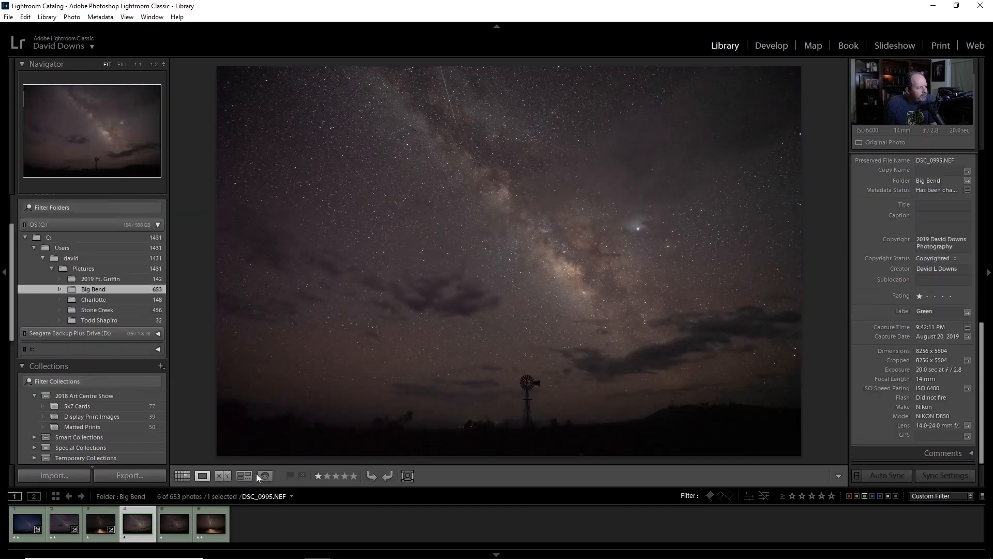
left_click(983, 496)
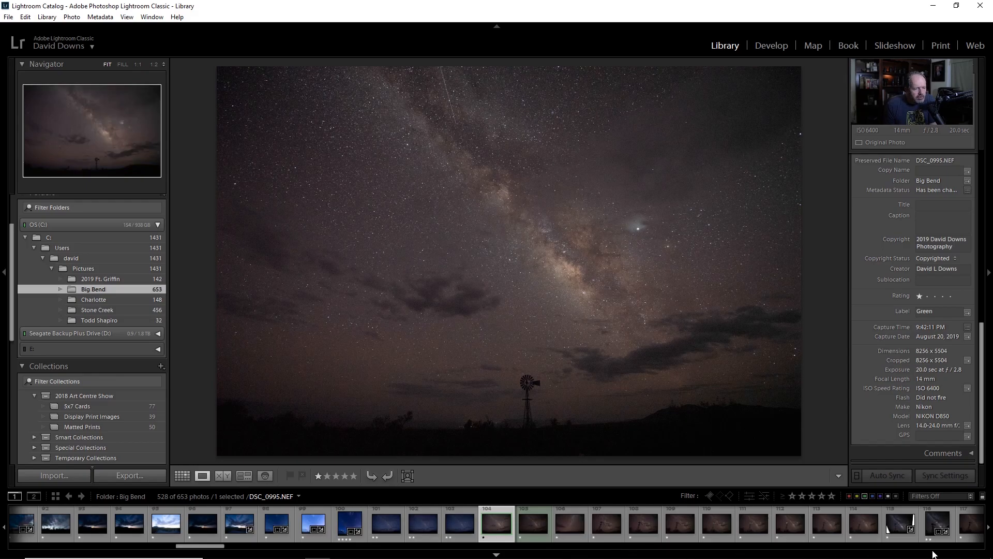
left_click_drag(202, 546, 238, 548)
Step: Give the edited Milky Way dirt-road photo a green color label and filter the filmstrip to green-labelled photos in Develop
left_click(408, 538)
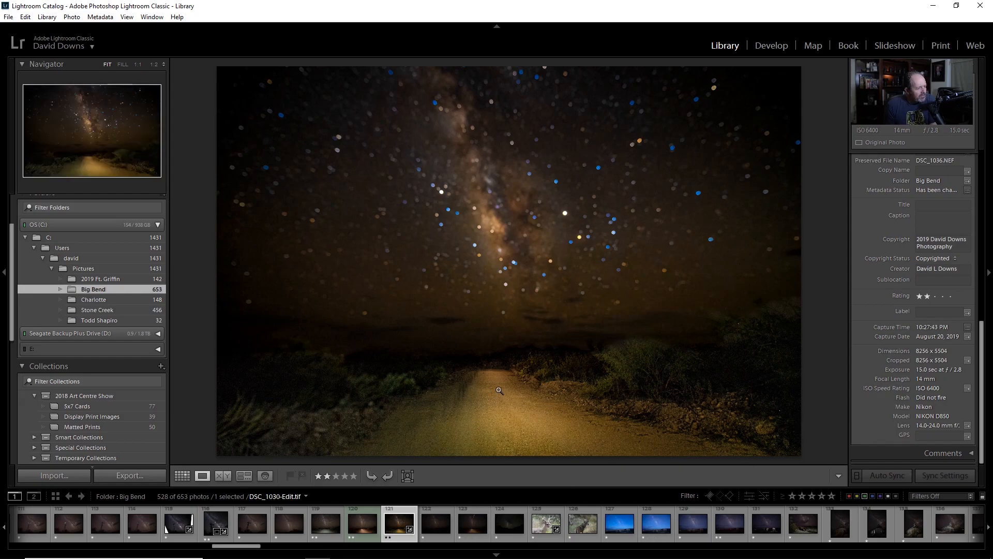
right_click(409, 541)
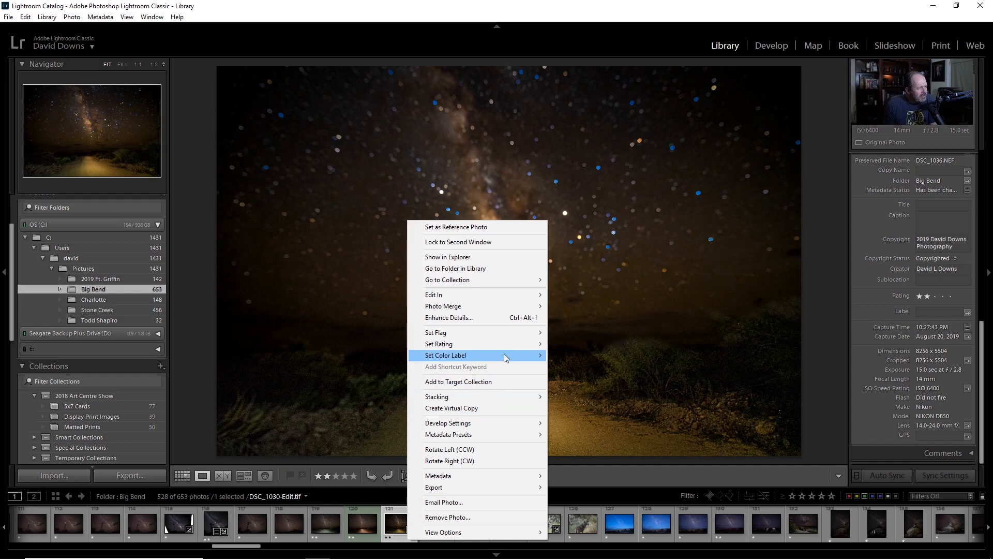
mouse_move(536, 356)
left_click(569, 378)
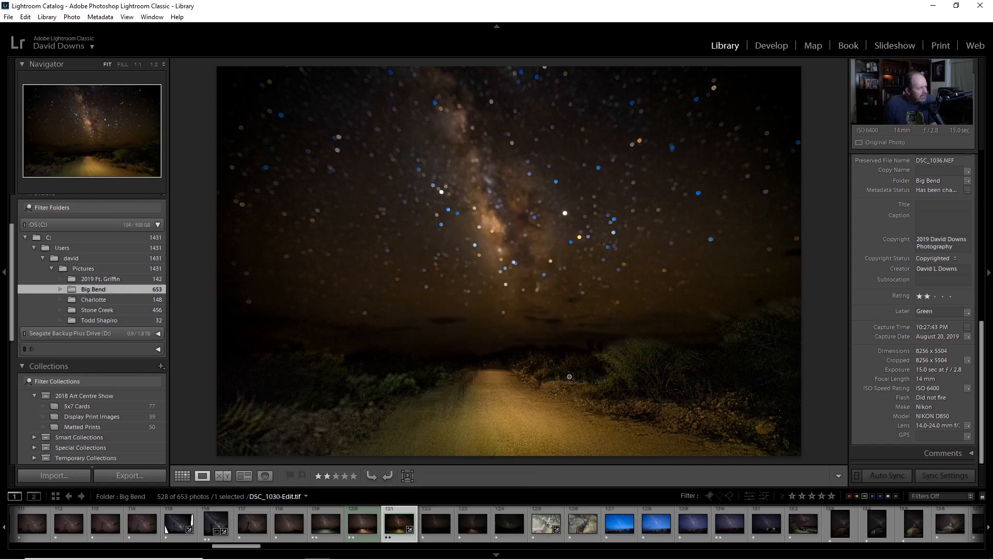
left_click(768, 49)
left_click(864, 495)
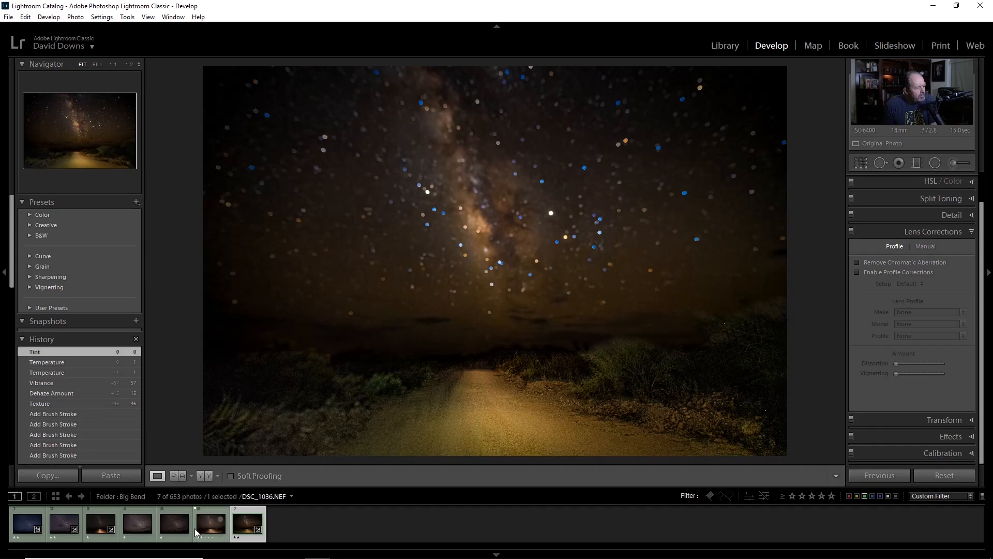
Step: Enable chromatic aberration removal and lens profile corrections on DSC_0995.NEF, inspecting its stars at 1:1 from the upper-left corner inward
left_click(146, 537)
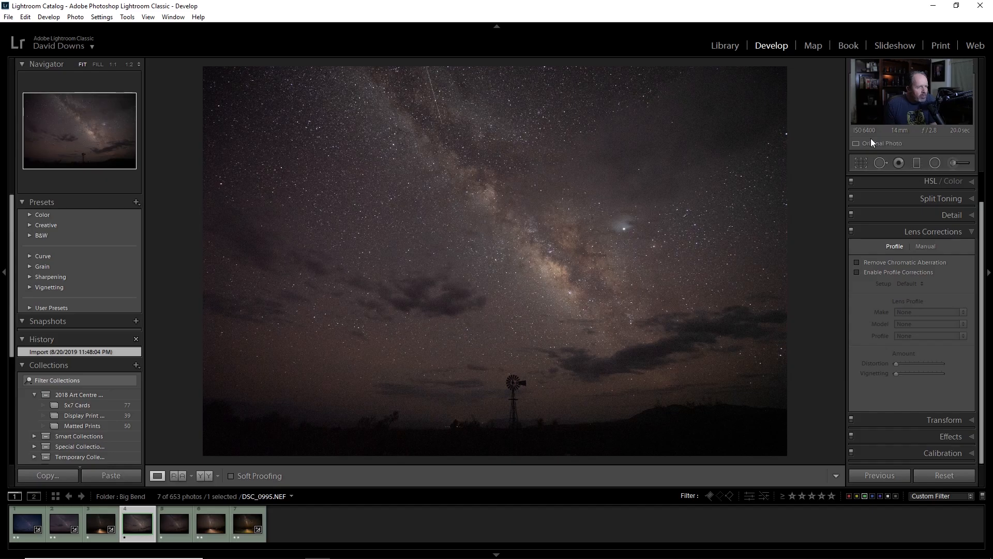
left_click(857, 263)
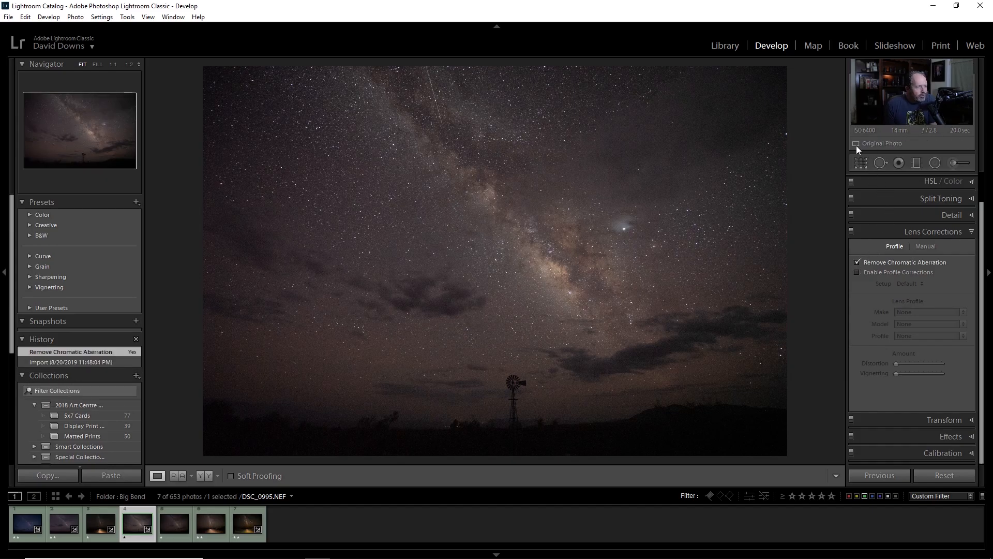
left_click(544, 261)
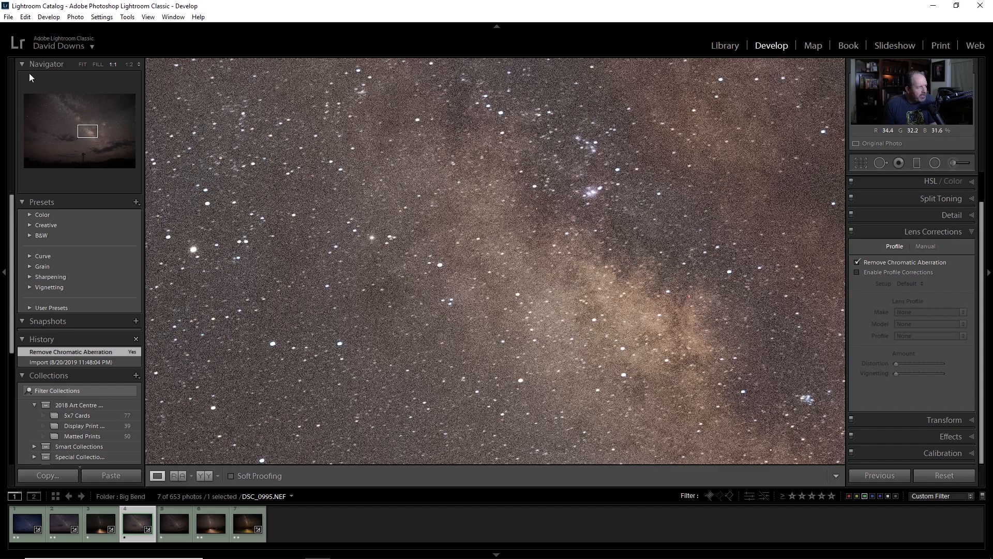
left_click(30, 100)
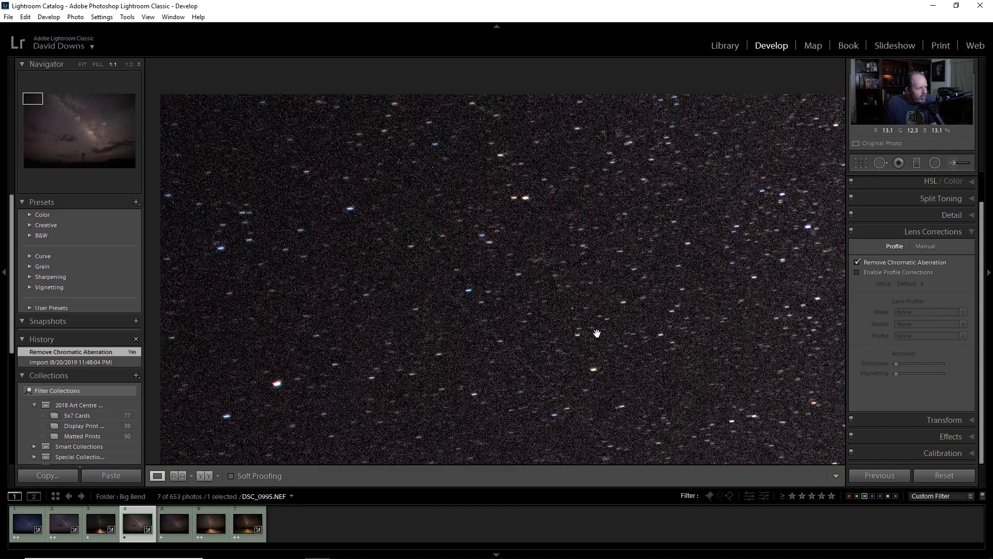
left_click(857, 272)
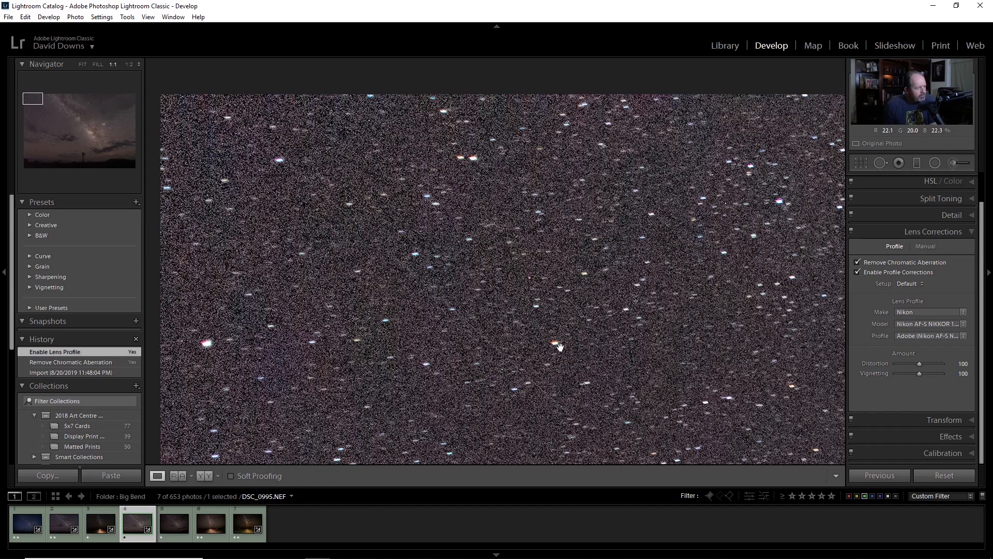
left_click_drag(686, 377, 392, 131)
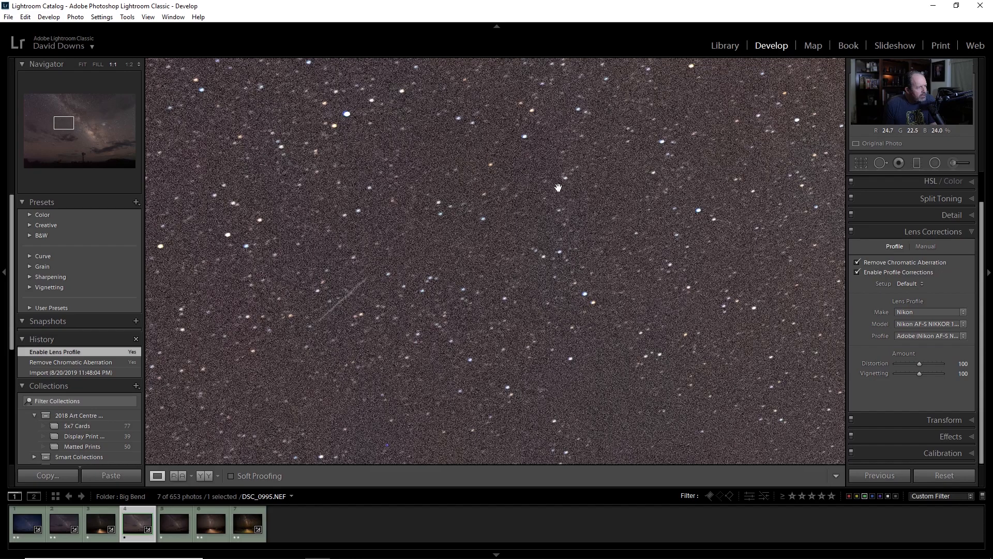
Step: Examine the stars of DSC_0995.NEF at 1:1 for trailing, from the left sky across the Milky Way to the upper-right corner
left_click_drag(697, 304, 283, 214)
left_click_drag(644, 354, 542, 154)
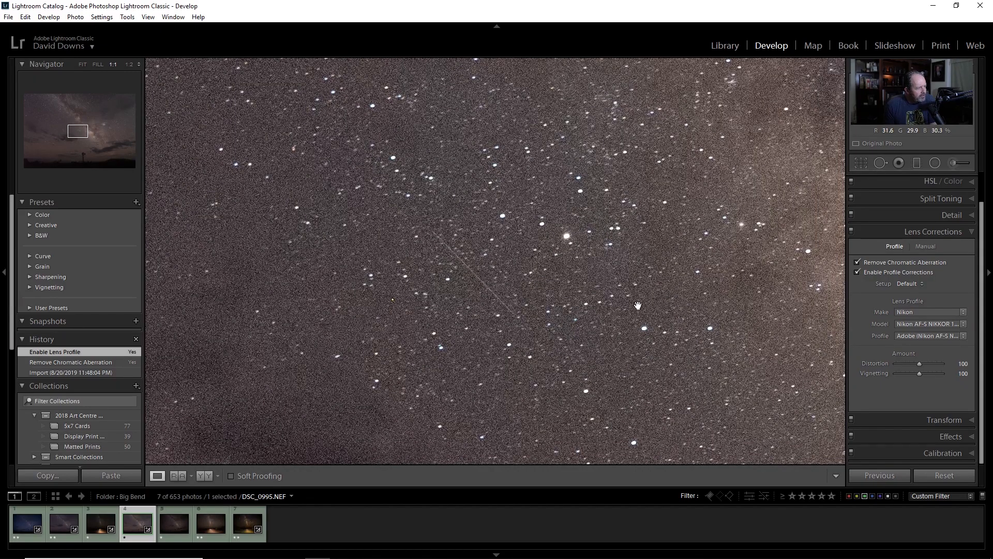
left_click_drag(691, 342, 465, 290)
left_click_drag(698, 311, 647, 295)
left_click_drag(828, 269, 399, 217)
left_click_drag(721, 155, 568, 232)
left_click_drag(650, 144, 659, 340)
left_click_drag(607, 289, 654, 362)
left_click_drag(536, 150, 644, 315)
left_click_drag(485, 165, 603, 292)
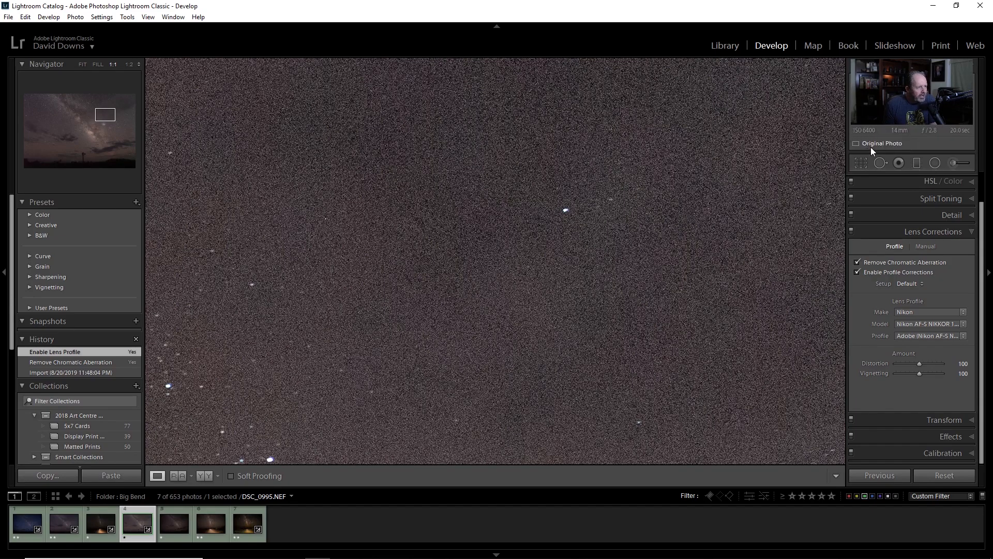
left_click_drag(755, 268, 640, 242)
mouse_move(585, 190)
left_mouse_down()
mouse_move(663, 301)
mouse_move(701, 385)
left_mouse_up()
left_click_drag(526, 226, 597, 348)
left_click_drag(546, 214, 566, 246)
Step: Open DSC_1036.NEF, check the stars beside the Milky Way core at 1:1, and return to the fitted view
left_click(219, 538)
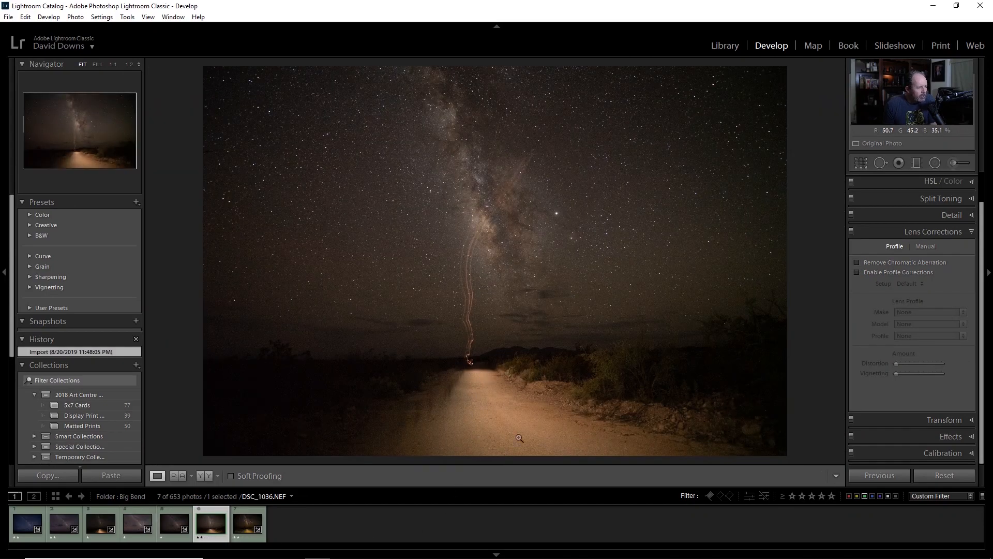
left_click(513, 242)
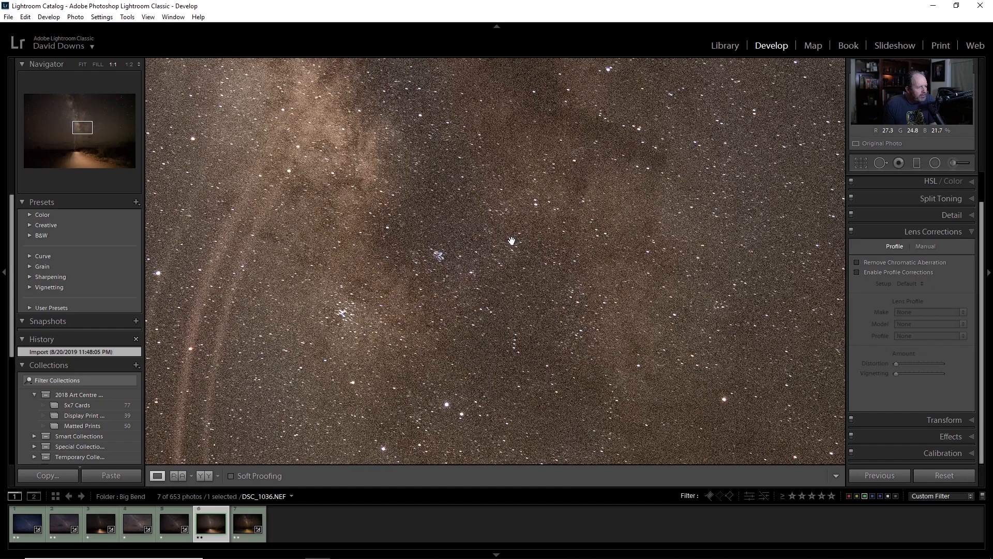
left_click(511, 241)
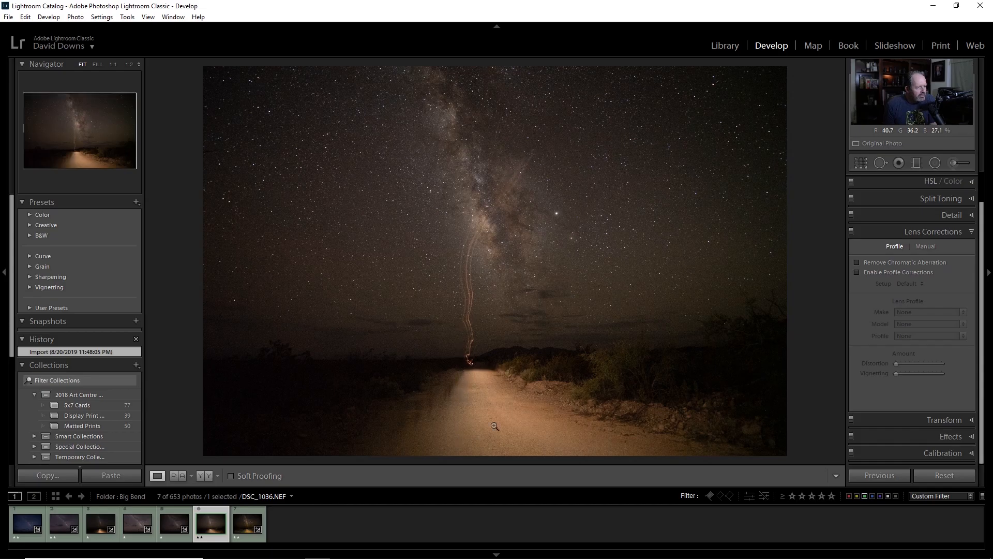
Step: Enable chromatic aberration removal on DSC_1036.NEF, and try lens profile corrections before switching them off again
left_click(857, 263)
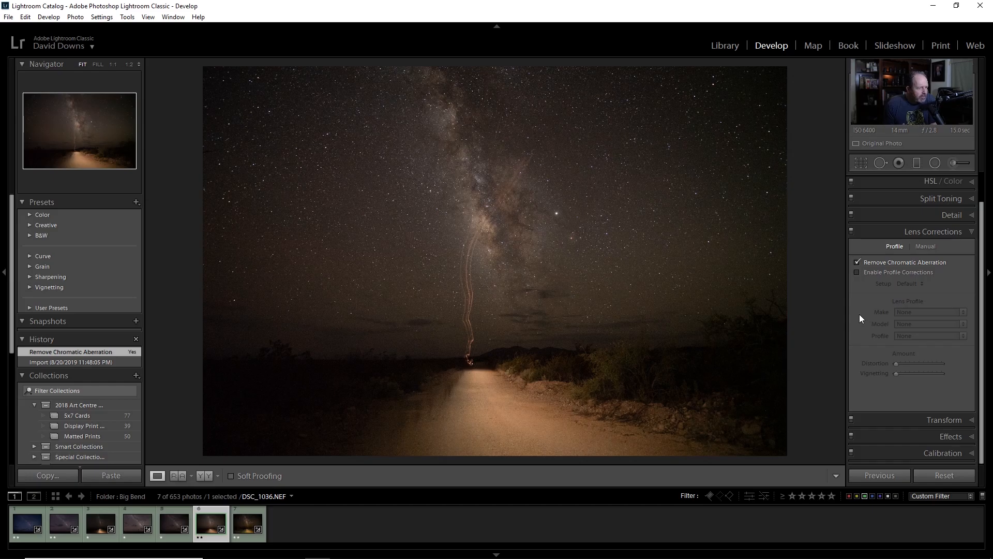
left_click(857, 272)
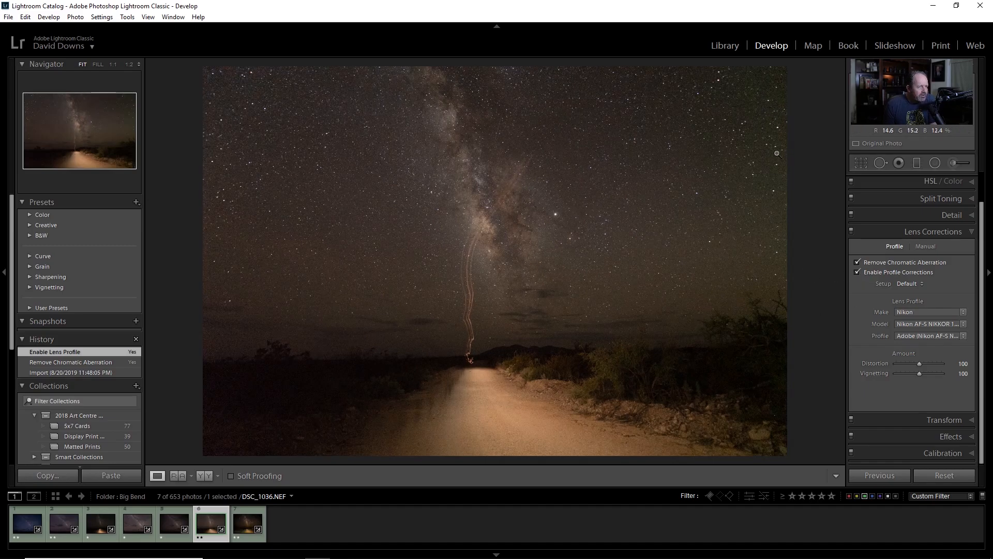
left_click(858, 272)
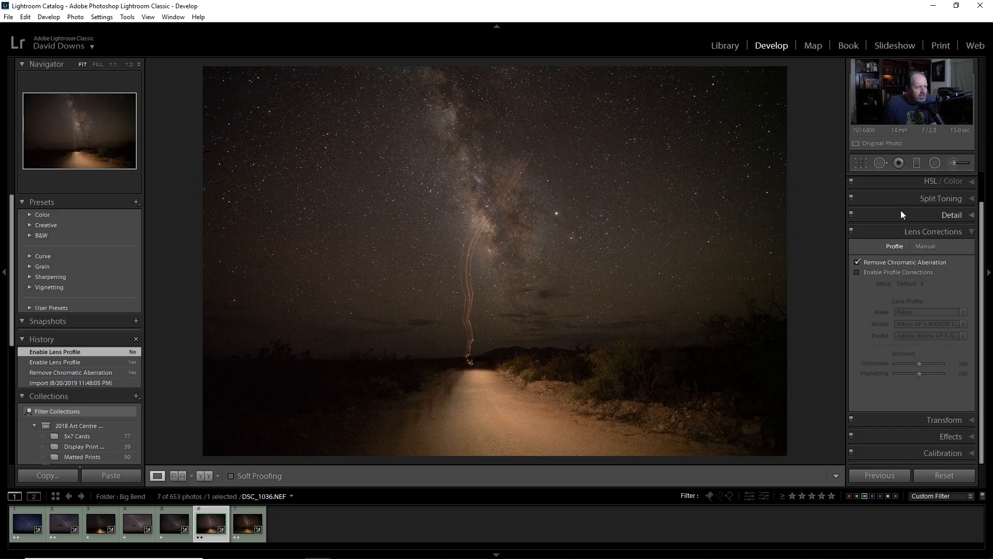
Step: Open the Basic adjustments for DSC_1036.NEF and try a white balance temperature of 5450
scroll(901, 210, "up", 1)
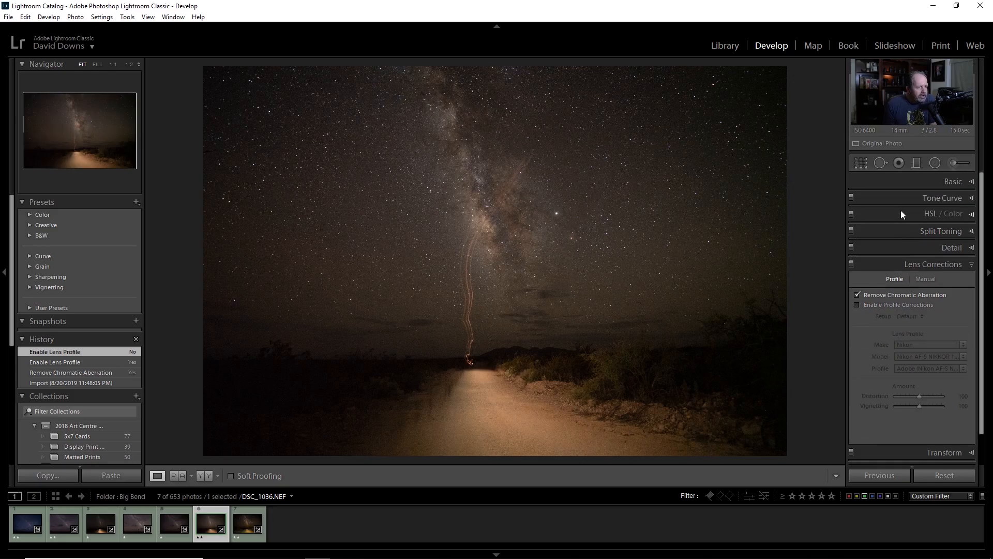
left_click(899, 181)
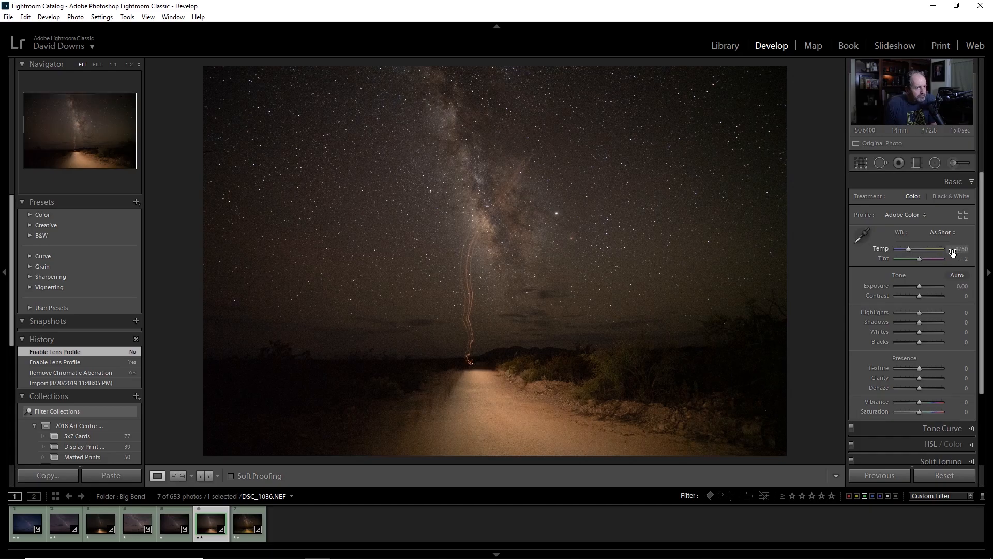
left_click_drag(953, 252, 967, 252)
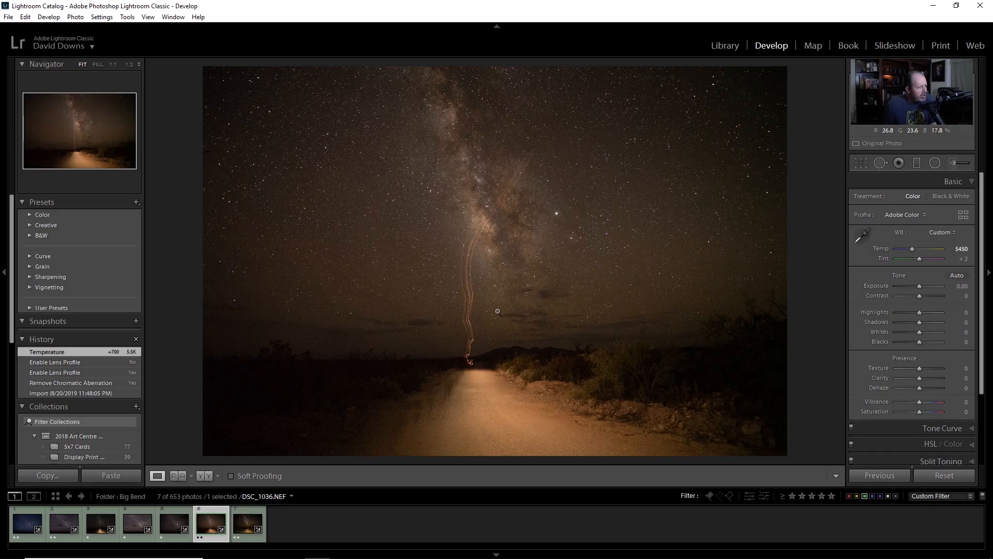
Step: Examine the stars of DSC_1036.NEF at 1:1 for trailing, from the upper-right sky across the Milky Way to the left side
left_click(595, 239)
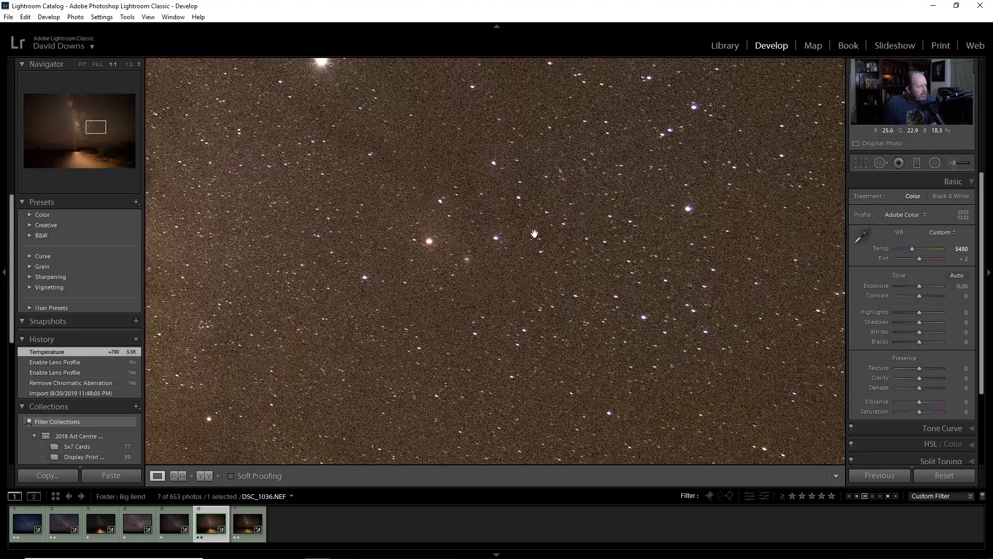
left_click_drag(703, 146, 417, 446)
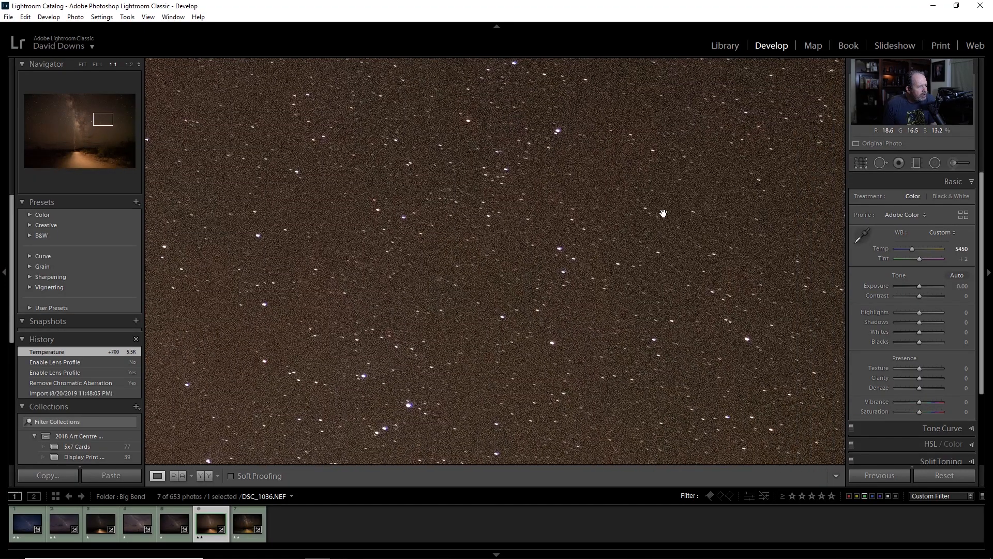
left_click_drag(663, 213, 399, 470)
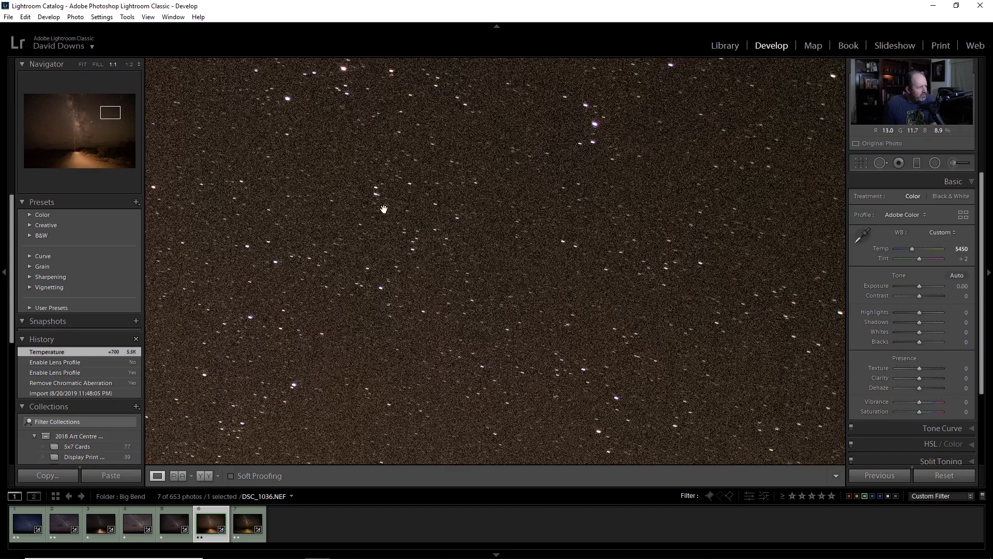
left_click_drag(438, 402, 724, 210)
left_click_drag(432, 378, 658, 226)
left_click_drag(439, 331, 703, 207)
left_click_drag(376, 355, 646, 249)
left_click_drag(479, 326, 713, 258)
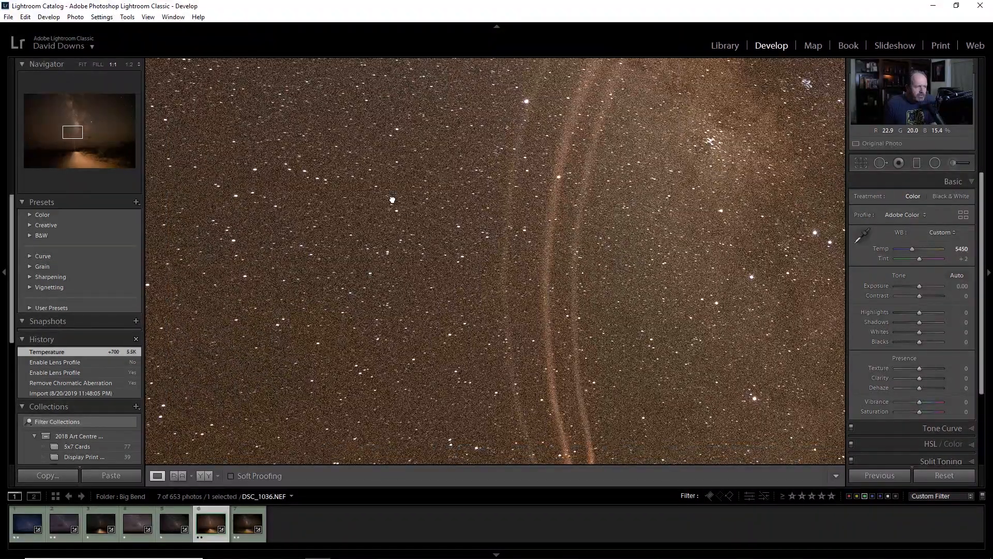
left_click_drag(386, 203, 698, 370)
left_click_drag(317, 218, 709, 326)
left_click_drag(328, 184, 587, 333)
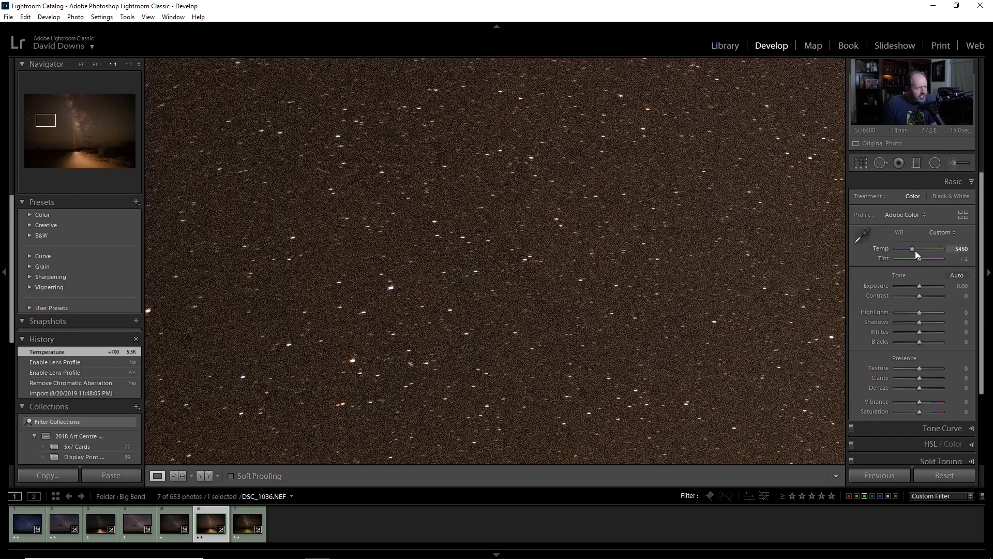
Step: Try a cooler white balance temperature of 3573, view the whole photo, and set the temperature to 4750
left_click_drag(913, 246, 903, 250)
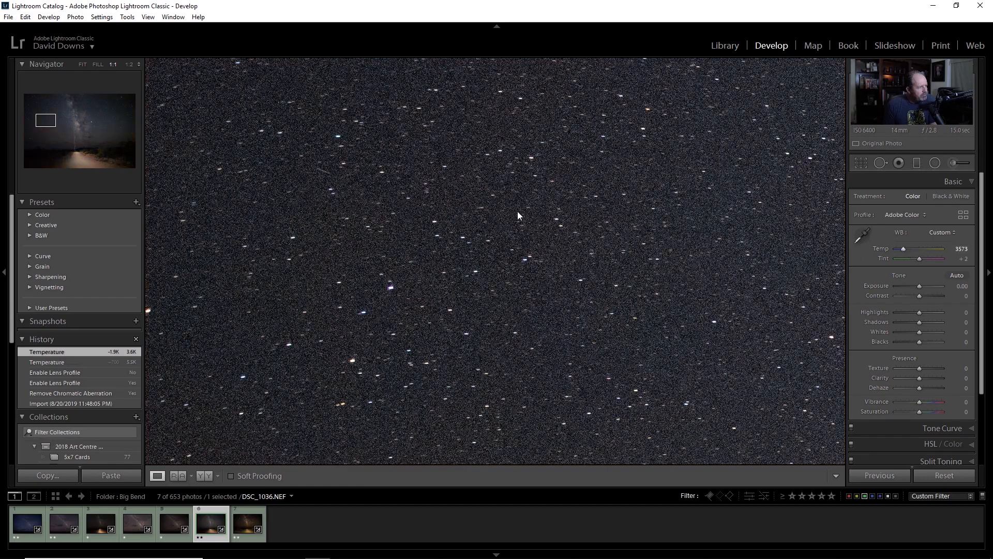
left_click(82, 64)
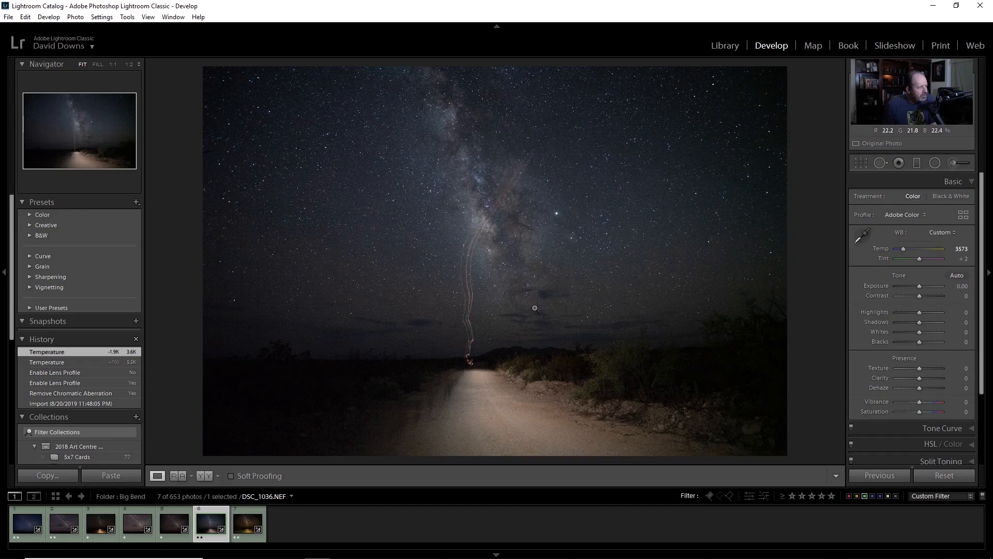
left_click_drag(903, 249, 908, 250)
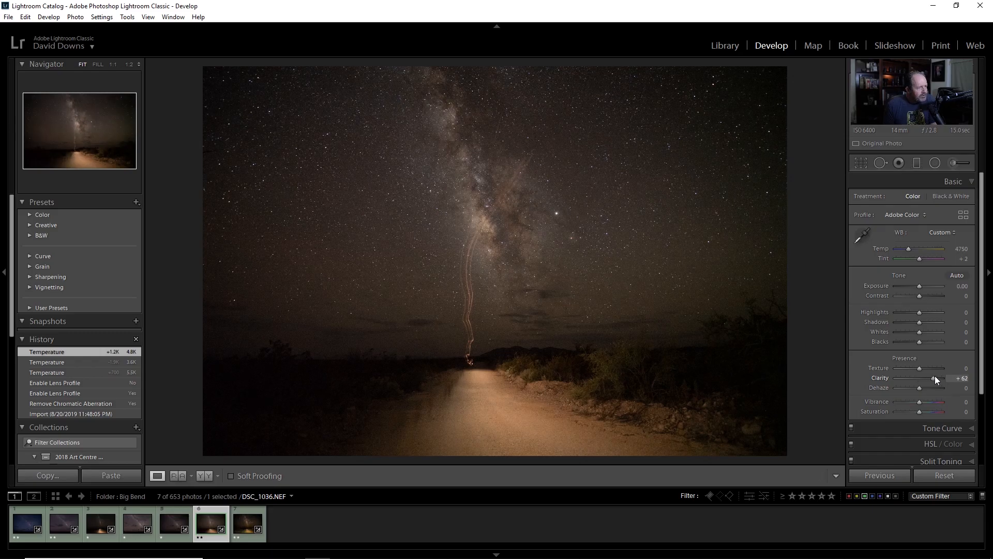
Step: Test Clarity at +100 on the Milky Way photo and set it to +55
left_click_drag(934, 376, 948, 375)
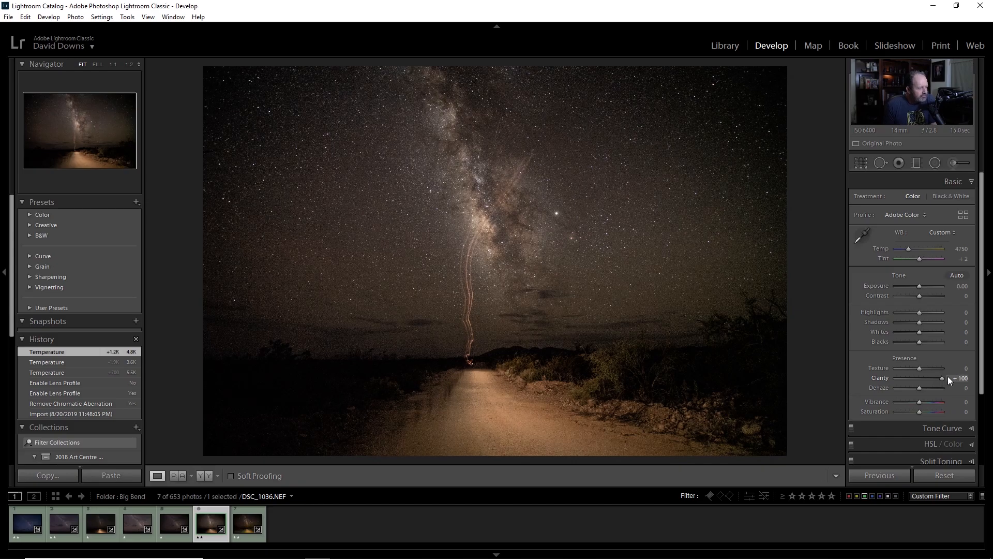
mouse_move(948, 377)
left_mouse_down()
mouse_move(918, 380)
mouse_move(956, 381)
mouse_move(917, 378)
mouse_move(939, 378)
left_mouse_up()
Step: Try Texture at +66 and -12 on the photo, and reset it to 0
mouse_move(939, 378)
left_mouse_down()
mouse_move(928, 379)
mouse_move(934, 367)
left_mouse_up()
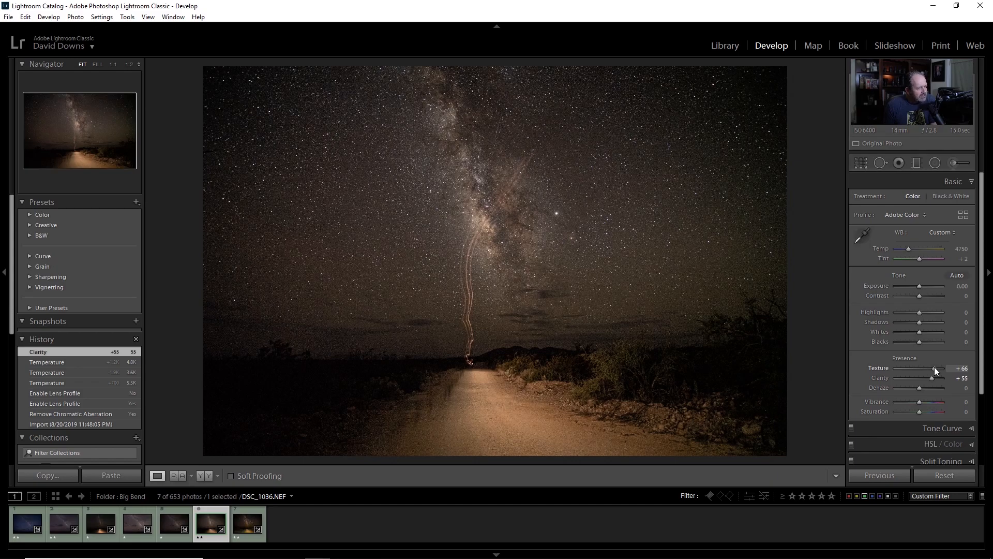
left_click_drag(934, 368, 920, 368)
left_click_drag(939, 367, 917, 367)
double_click(917, 367)
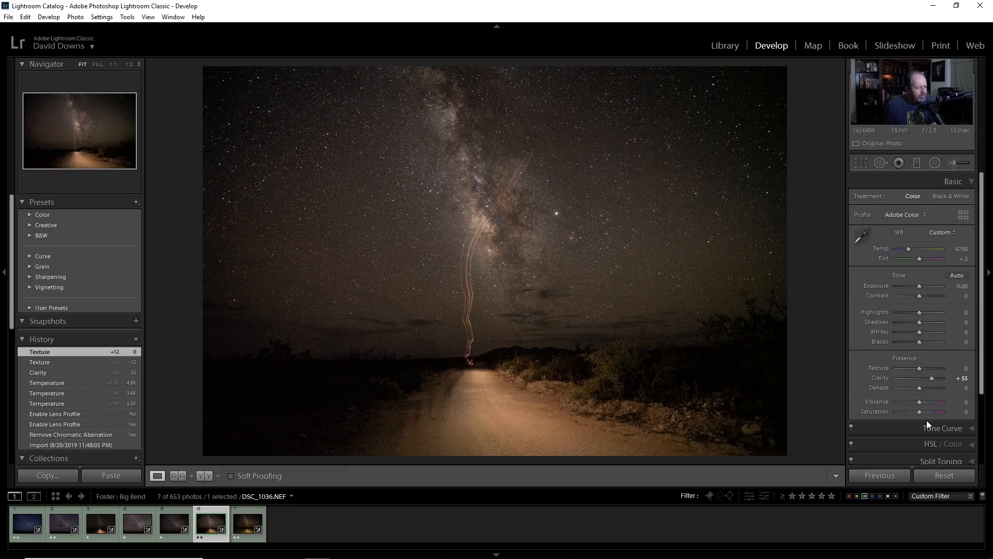
Step: Set Dehaze to +26 and Whites to +39 for DSC_1036.NEF
left_click_drag(921, 389, 934, 389)
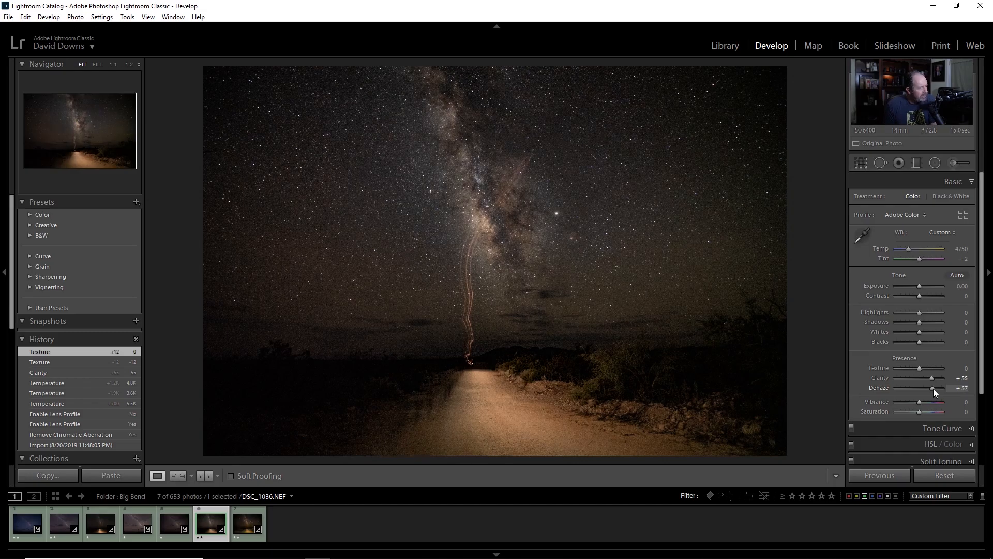
mouse_move(933, 389)
left_mouse_down()
mouse_move(917, 392)
mouse_move(931, 392)
left_mouse_up()
mouse_move(936, 394)
left_mouse_down()
mouse_move(917, 389)
mouse_move(926, 387)
left_mouse_up()
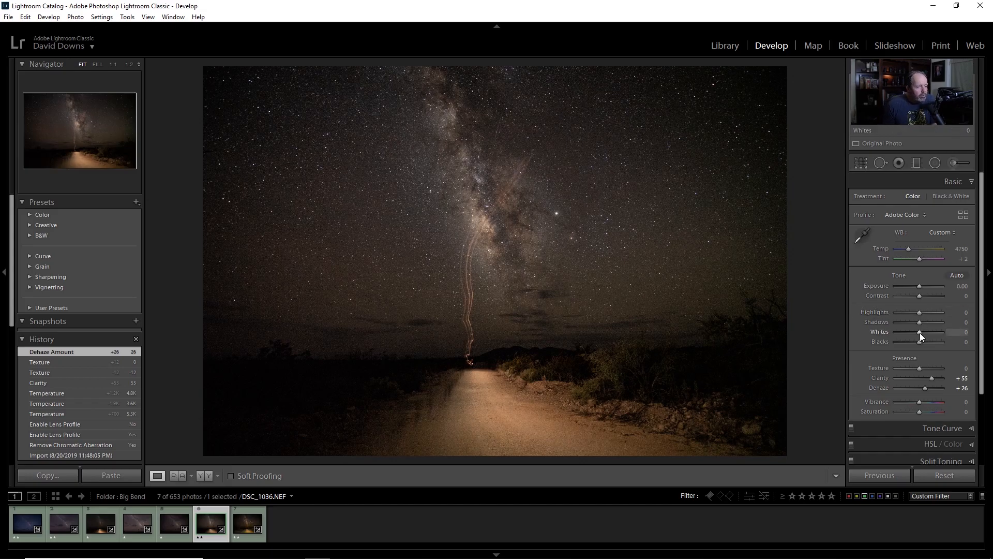
left_click_drag(920, 331, 930, 331)
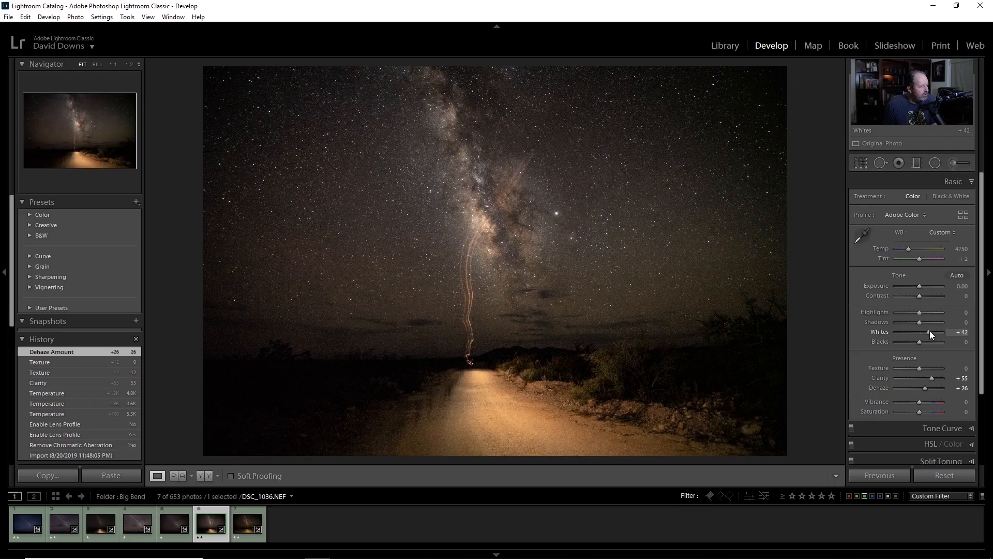
left_click_drag(838, 329, 838, 329)
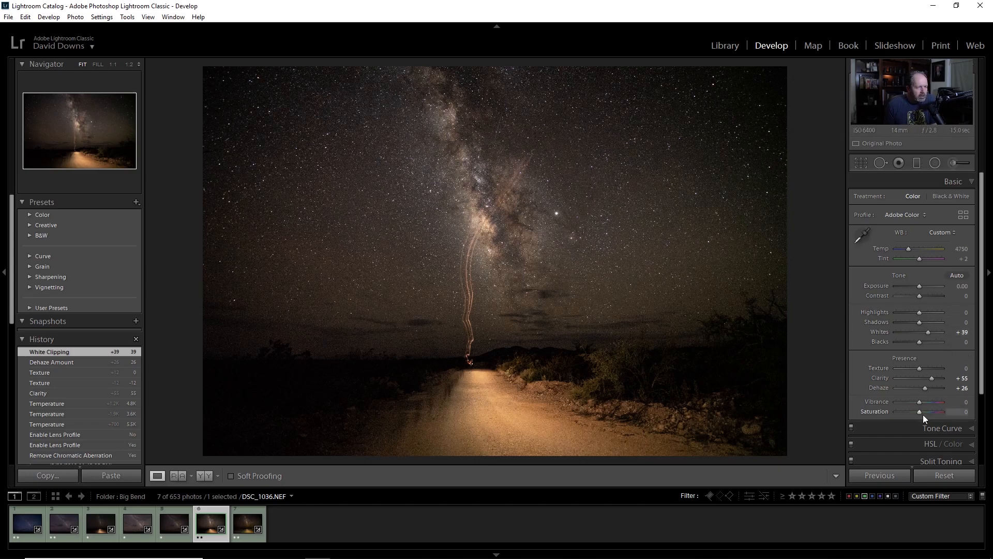
Step: Try stronger Vibrance on the photo and set it to +21
left_click_drag(918, 402, 925, 402)
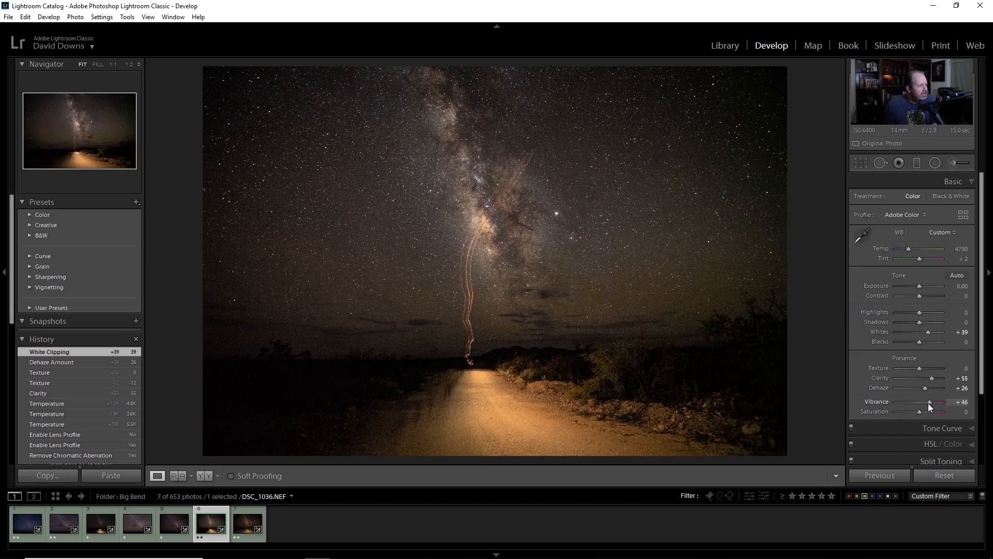
left_click_drag(925, 403, 924, 402)
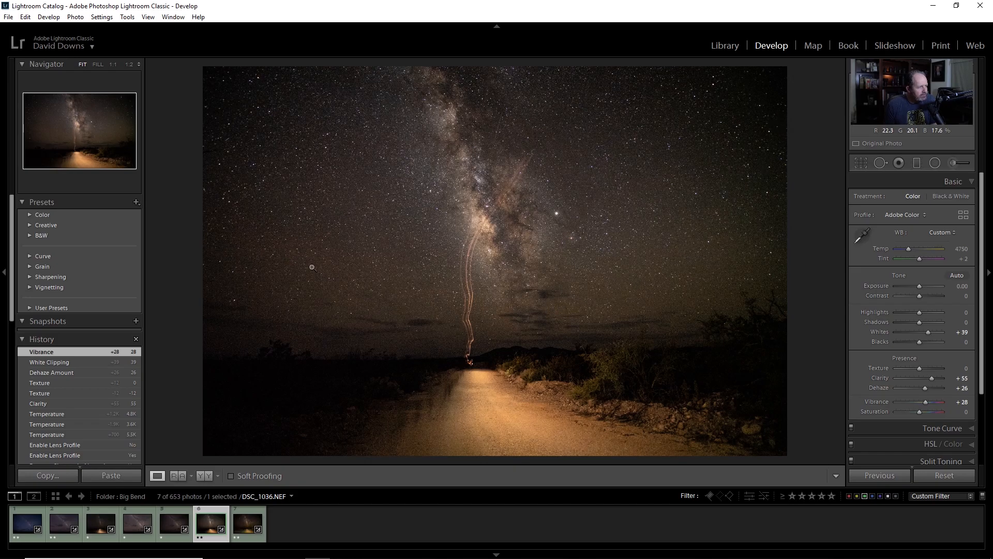
left_click_drag(927, 403, 924, 403)
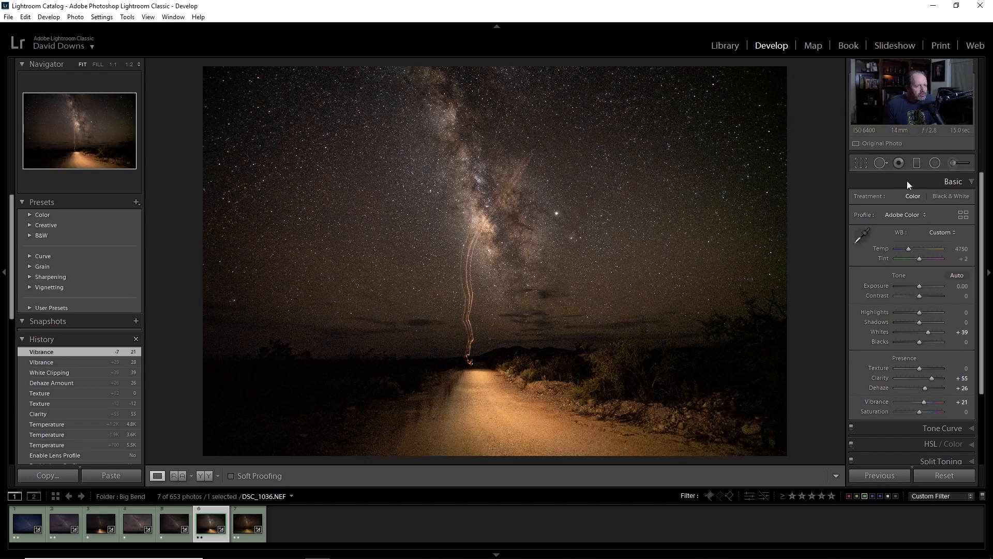
Step: Add a graduated filter with zeroed effects over the dirt-road foreground, tilting and widening it along the horizon with the mask overlay shown temporarily
left_click(916, 164)
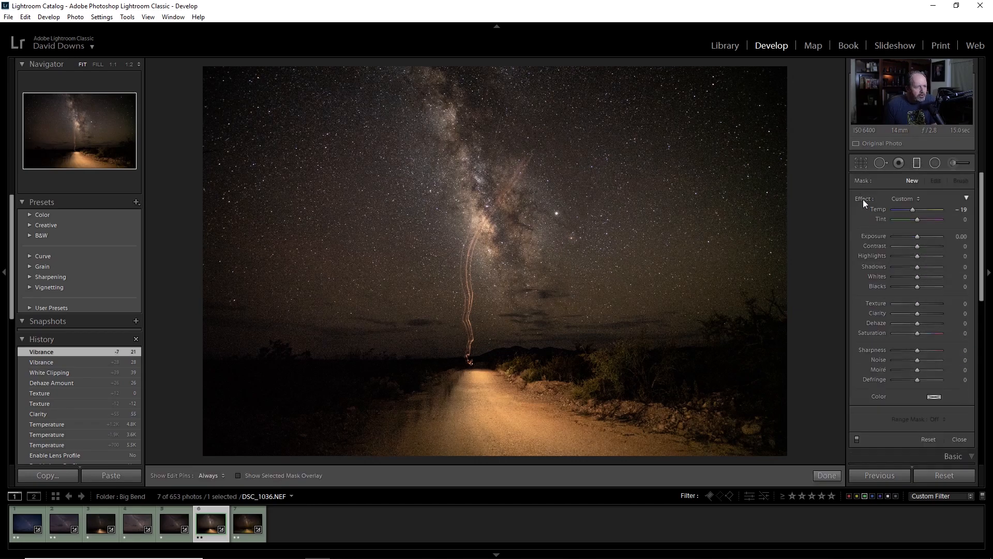
double_click(863, 200)
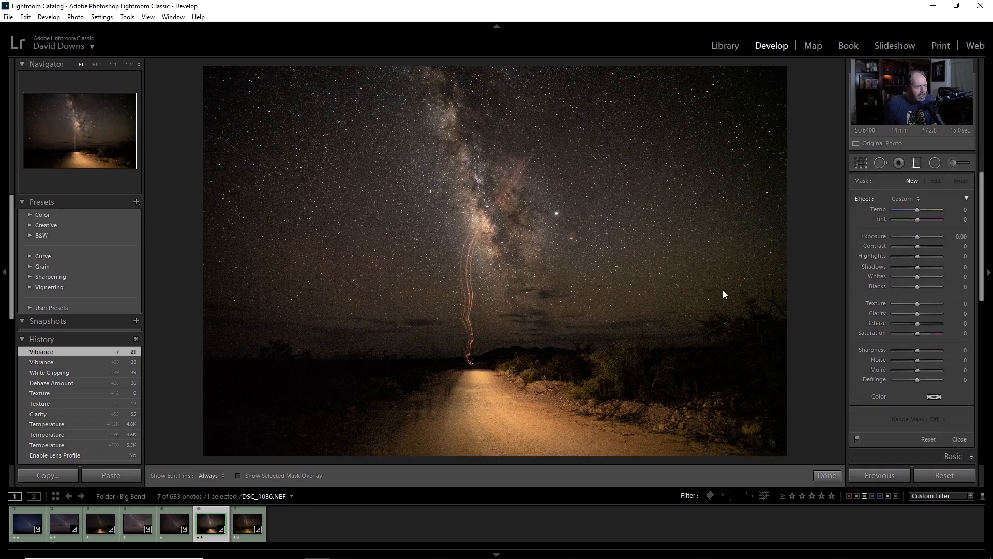
left_click(237, 474)
left_click_drag(480, 375, 478, 351)
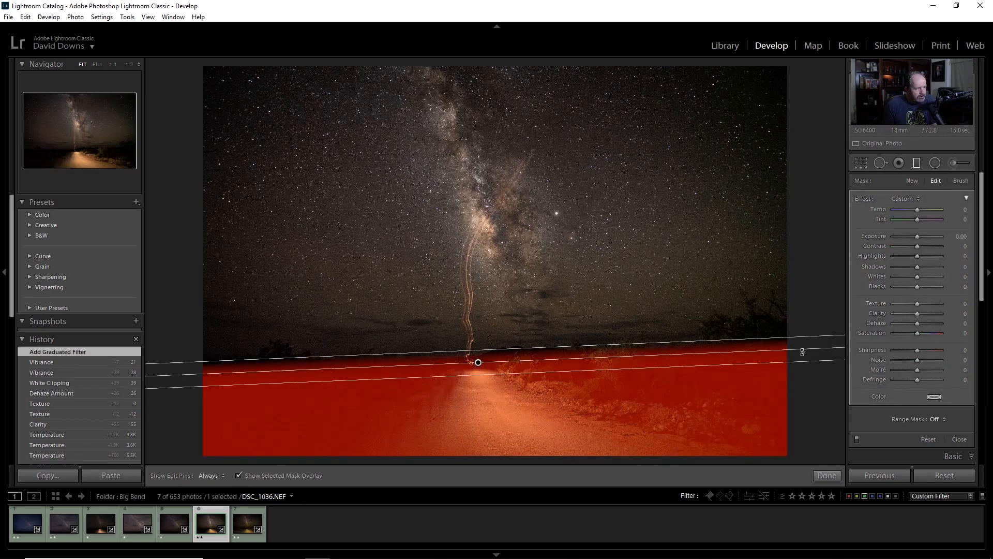
mouse_move(476, 350)
left_mouse_down()
mouse_move(476, 337)
mouse_move(479, 369)
mouse_move(476, 333)
mouse_move(479, 368)
left_mouse_up()
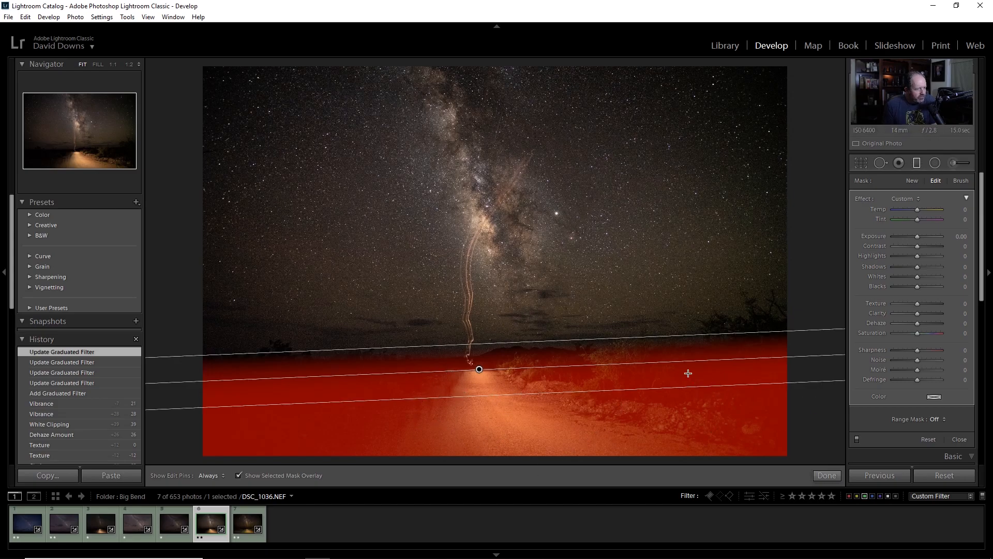
left_click(244, 476)
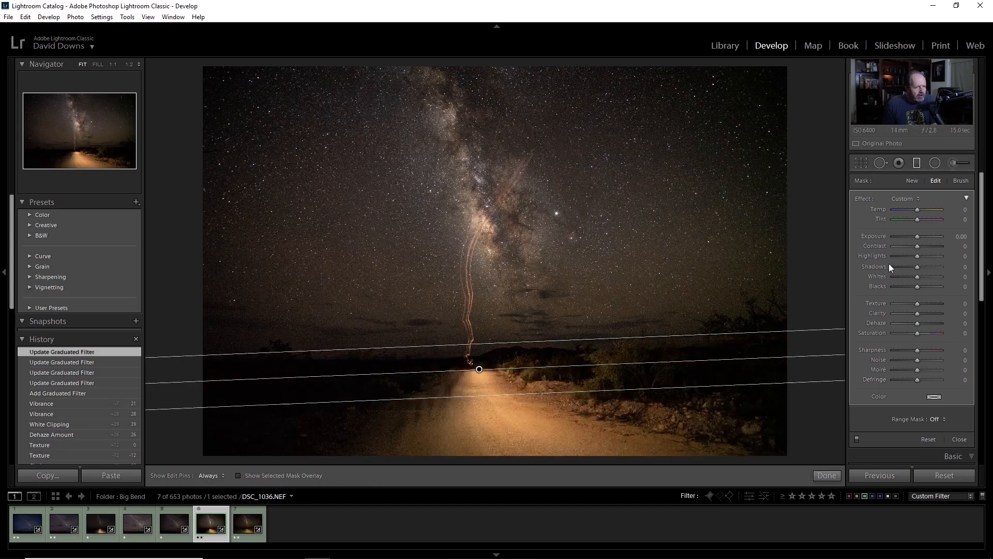
Step: Set the foreground graduated filter to Highlights -85, Shadows 78 and Texture 41, and close the filter
left_click_drag(918, 256, 911, 256)
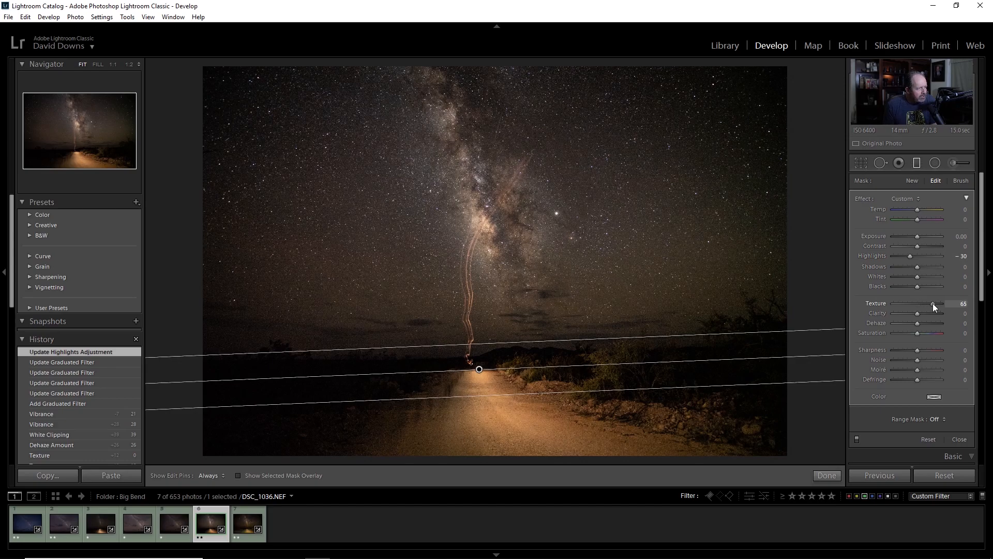
left_click_drag(926, 305, 925, 304)
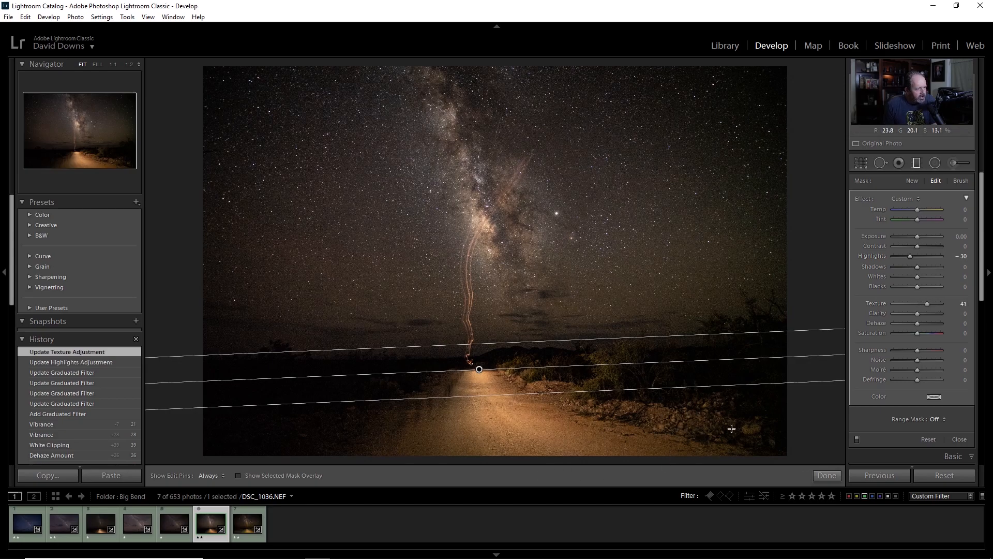
left_click_drag(916, 268, 933, 269)
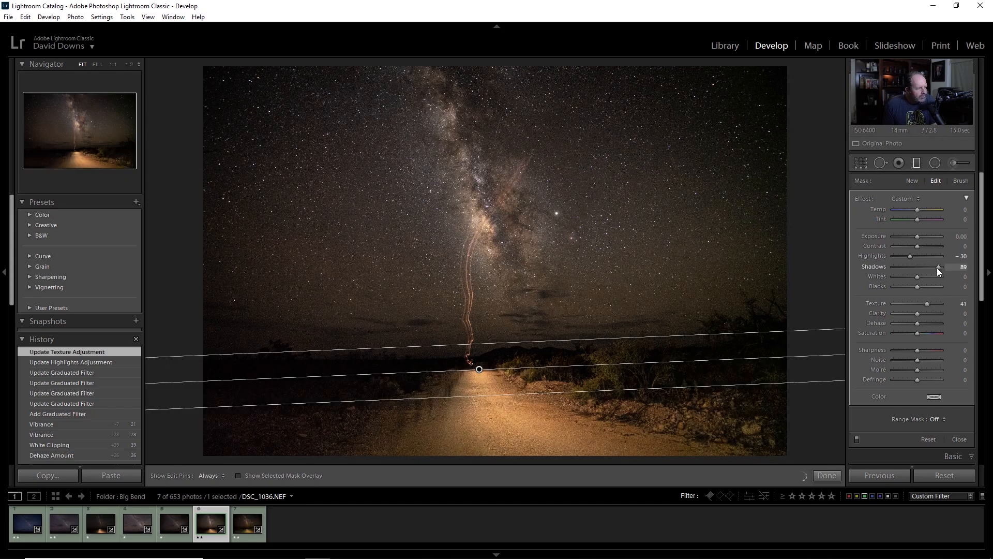
left_click_drag(934, 268, 935, 268)
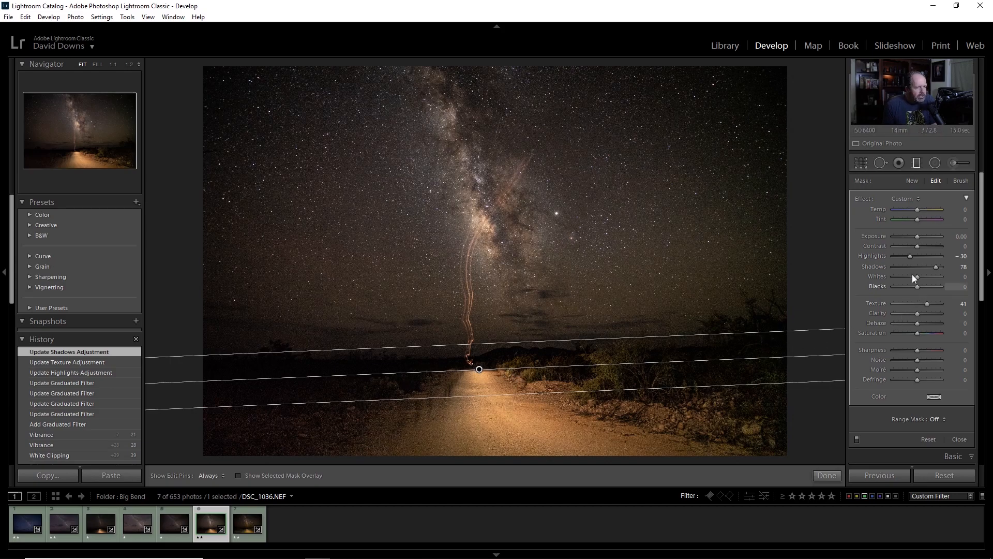
left_click_drag(903, 256, 898, 256)
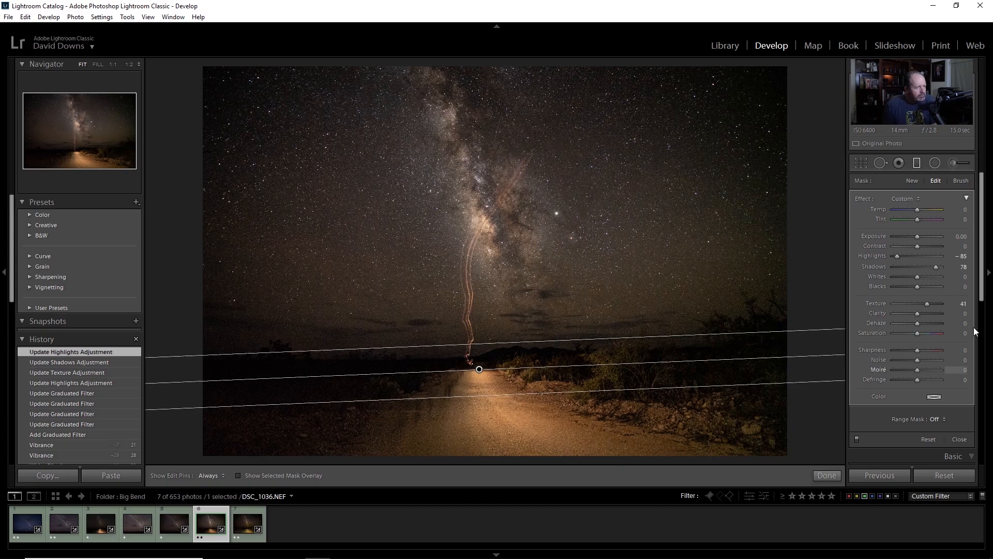
left_click(917, 162)
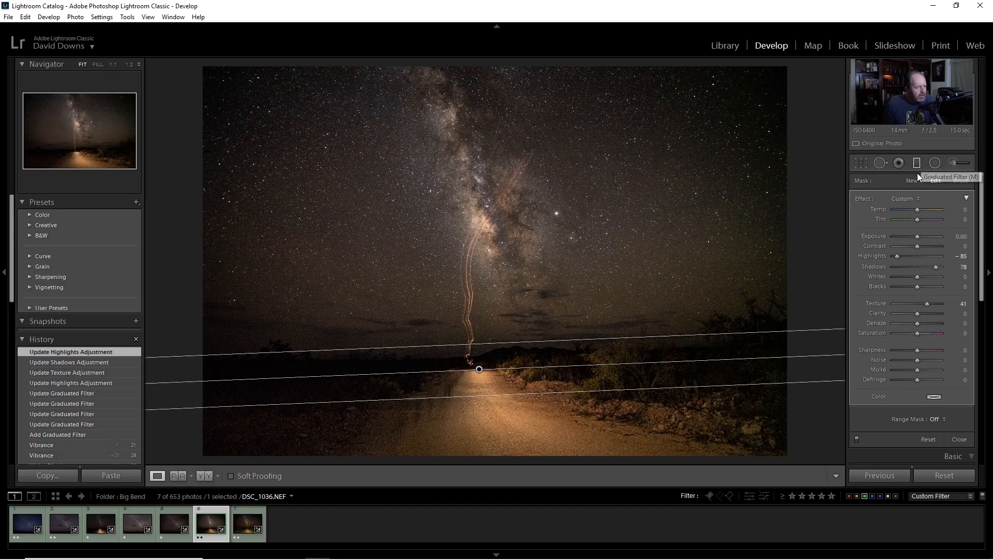
Step: Brush Shadows 46 over the dark ground beside the road with a size 17 brush, Flow 41 and Auto Mask off
left_click(952, 163)
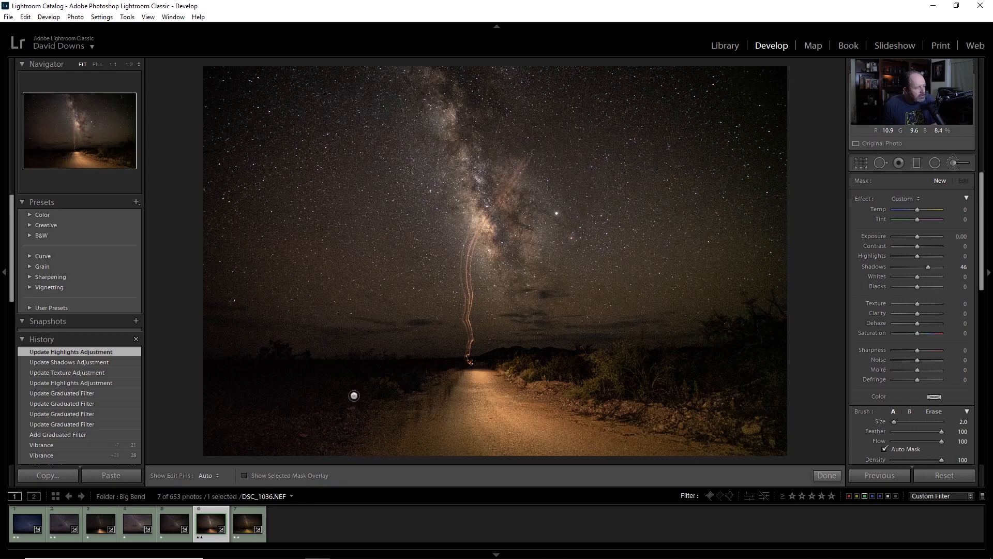
scroll(352, 399, "up", 5)
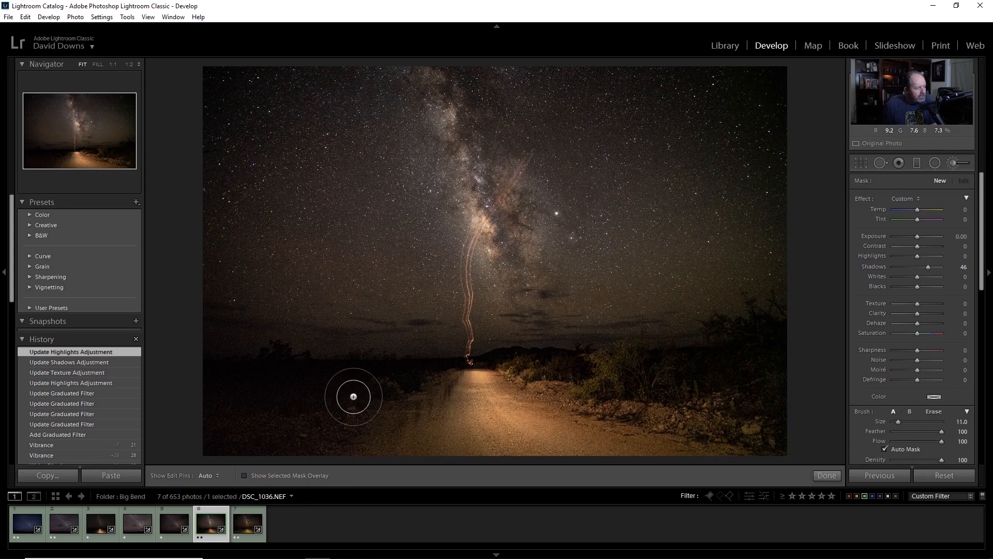
left_click(884, 450)
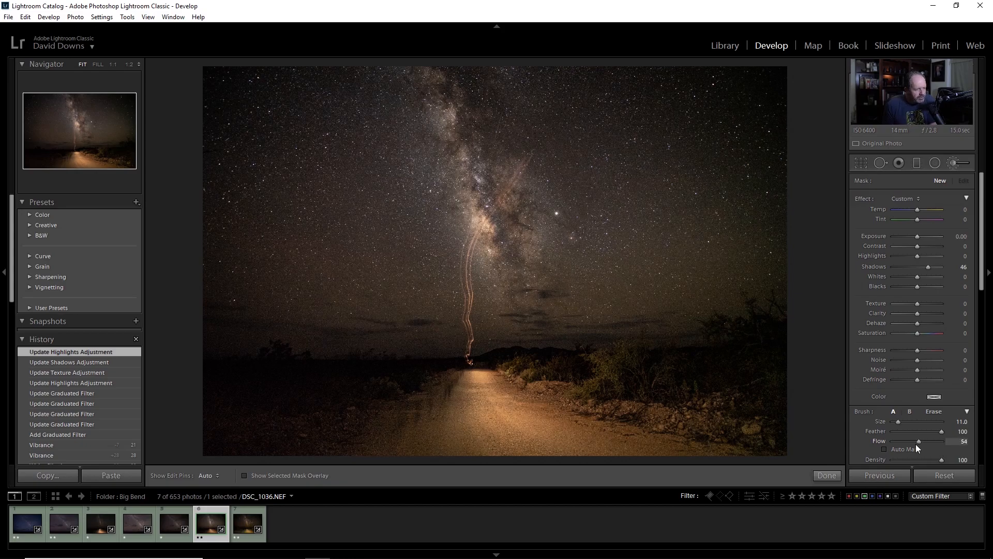
left_click_drag(912, 444, 913, 443)
scroll(265, 411, "up", 3)
mouse_move(239, 410)
left_mouse_down()
mouse_move(268, 406)
mouse_move(207, 412)
mouse_move(386, 396)
mouse_move(364, 414)
mouse_move(146, 433)
mouse_move(324, 401)
mouse_move(189, 443)
mouse_move(336, 417)
left_mouse_up()
key("h")
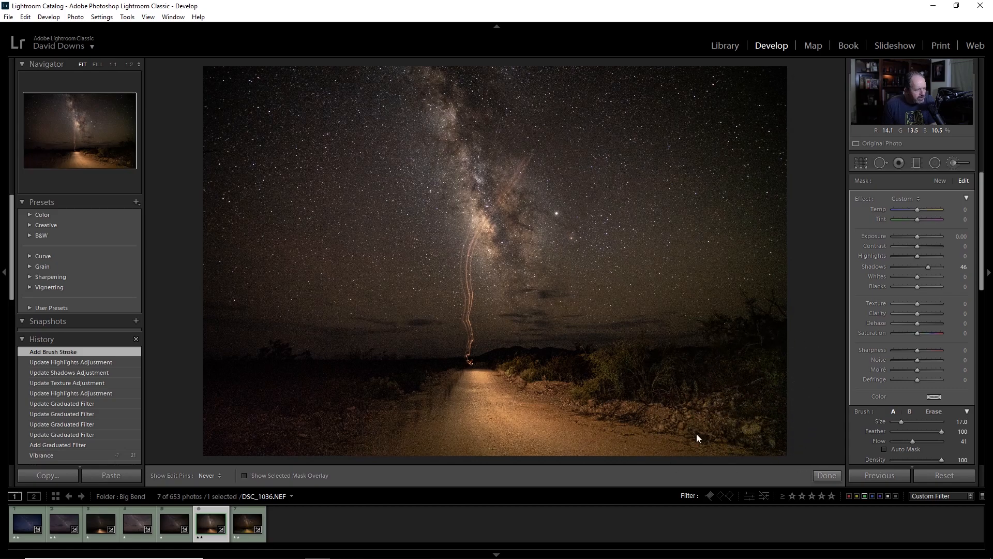
mouse_move(239, 410)
left_mouse_down()
mouse_move(341, 404)
mouse_move(252, 433)
left_mouse_up()
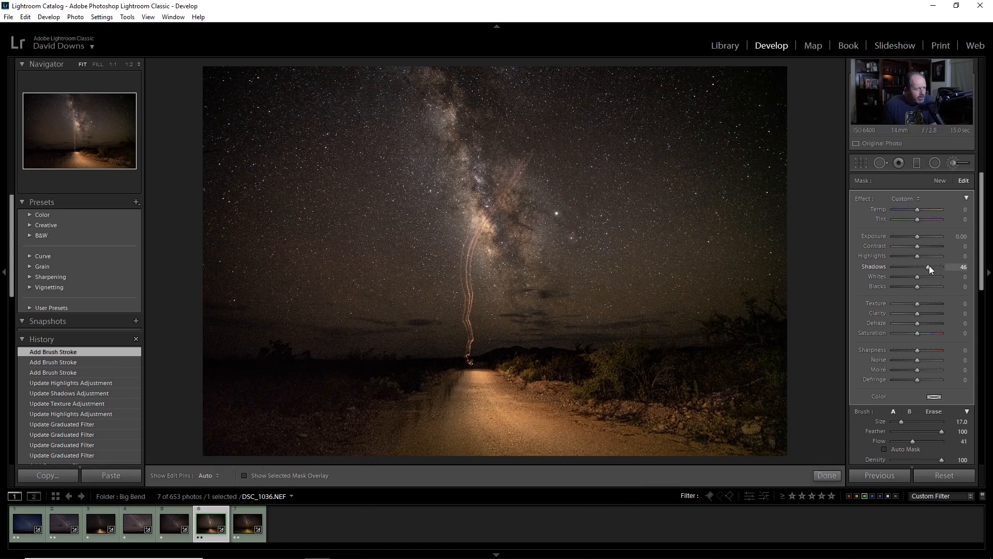
Step: Set Shadows to 20 for the brushed roadside area and close the adjustment brush
left_click_drag(929, 266, 930, 265)
left_click_drag(933, 268, 922, 268)
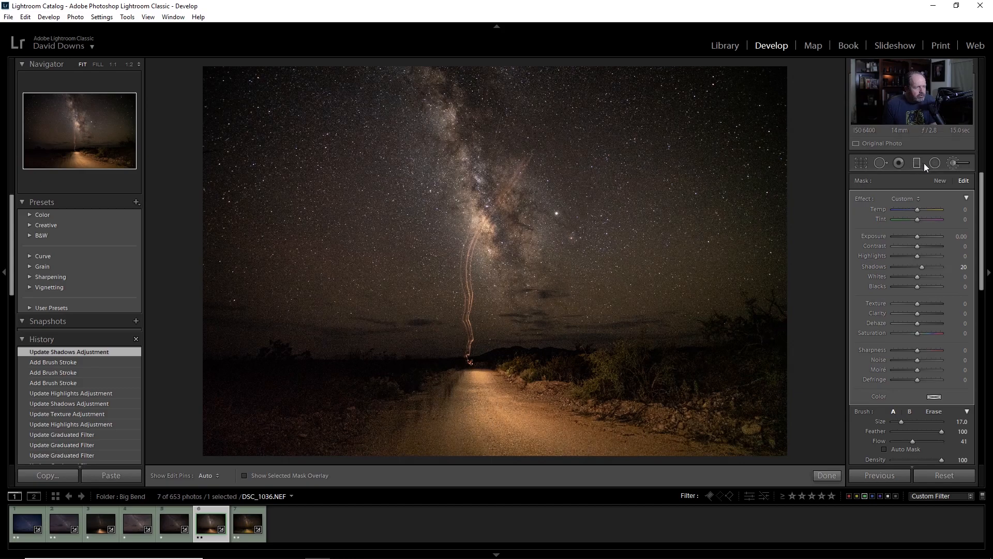
left_click(953, 161)
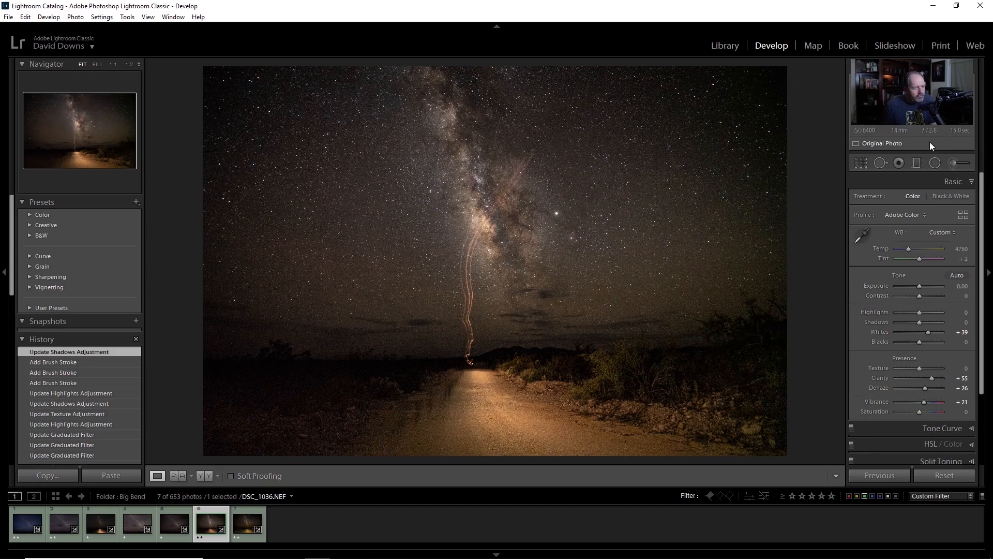
Step: Start a new adjustment brush with zeroed effects, Flow 44 and the mask overlay shown, and paint the dark dust lane beside the Milky Way core
left_click(953, 161)
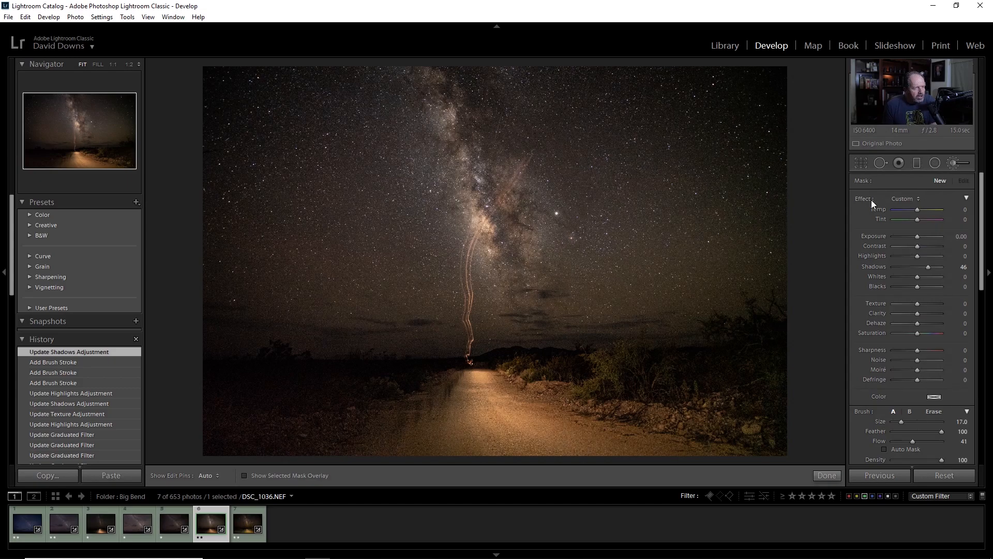
double_click(863, 200)
left_click(244, 475)
scroll(523, 274, "down", 6)
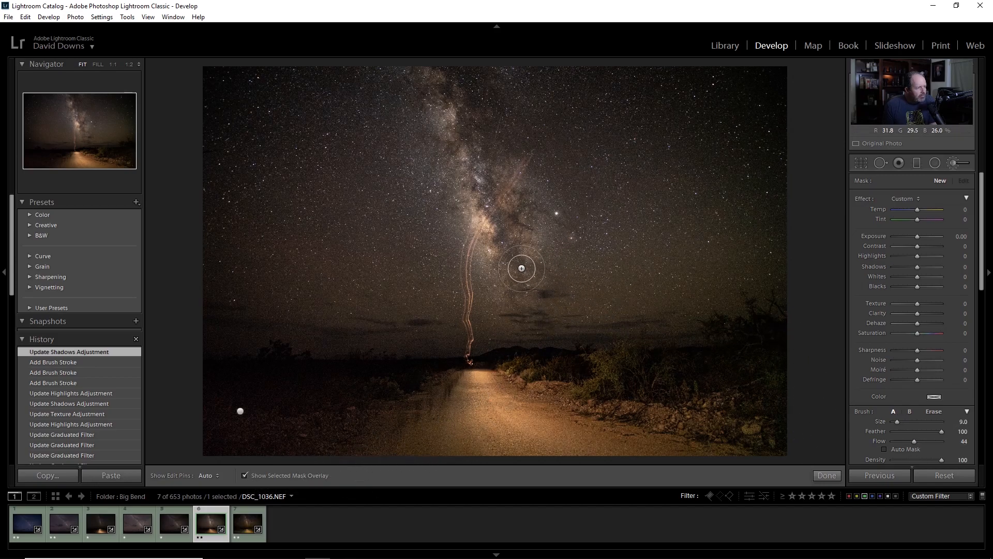
scroll(520, 289, "down", 1)
mouse_move(519, 272)
left_mouse_down()
mouse_move(501, 262)
mouse_move(514, 247)
mouse_move(501, 238)
mouse_move(529, 238)
mouse_move(504, 234)
mouse_move(494, 215)
mouse_move(517, 218)
mouse_move(503, 202)
mouse_move(491, 203)
mouse_move(500, 219)
mouse_move(492, 209)
mouse_move(490, 184)
mouse_move(488, 197)
mouse_move(478, 191)
mouse_move(520, 209)
mouse_move(491, 212)
mouse_move(486, 168)
left_mouse_up()
scroll(516, 216, "down", 2)
key("h")
key("h")
key("bracketleft")
key("bracketleft")
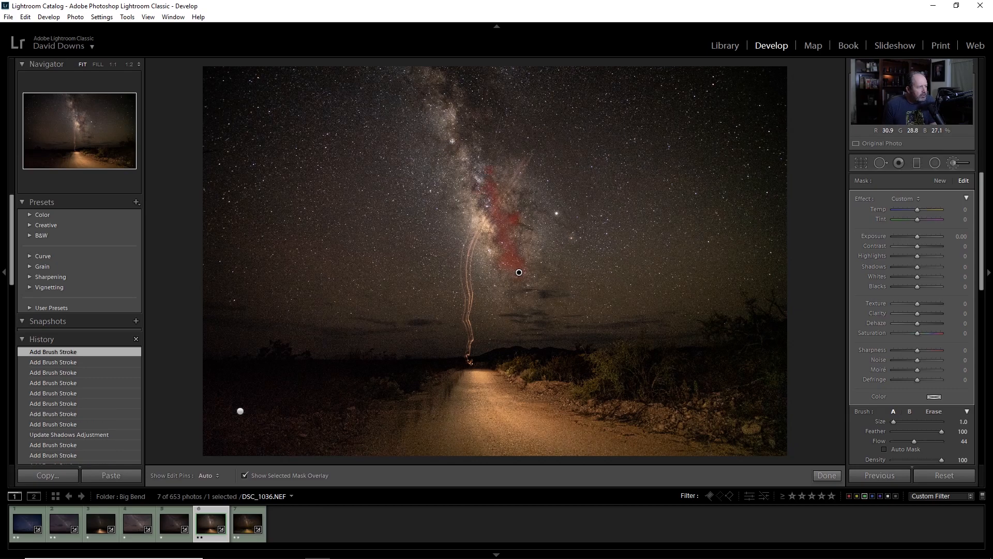
Step: Add small dark patches along the upper Milky Way and beside the core to the dust-lane mask, varying the brush size
mouse_move(451, 143)
left_mouse_down()
mouse_move(450, 155)
mouse_move(450, 144)
left_mouse_up()
left_click(463, 199)
key("bracketleft")
key("bracketright")
key("bracketright")
key("bracketright")
mouse_move(483, 204)
left_mouse_down()
mouse_move(474, 207)
mouse_move(492, 173)
left_mouse_up()
key("bracketleft")
key("bracketleft")
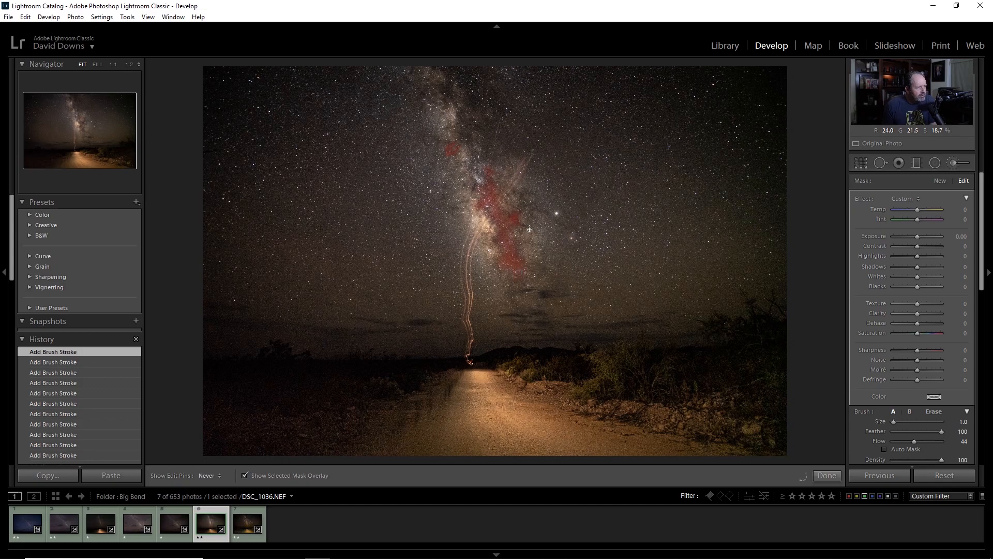
Step: Extend the dust-lane mask over the dark branches right of the core and the wider dark area above it
left_click_drag(520, 224, 533, 230)
key("bracketright")
key("bracketright")
mouse_move(520, 210)
left_mouse_down()
mouse_move(517, 202)
mouse_move(530, 222)
left_mouse_up()
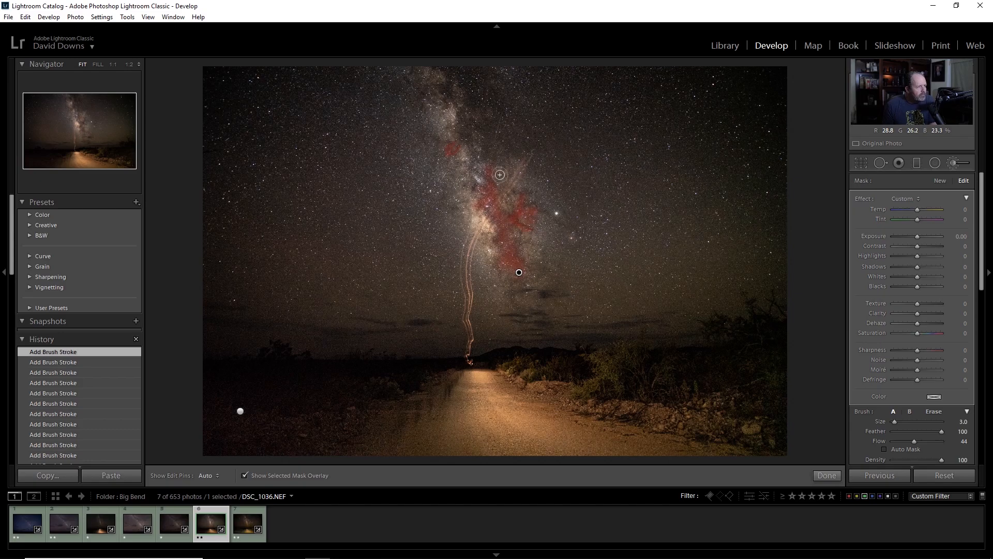
mouse_move(479, 156)
left_mouse_down()
mouse_move(468, 130)
mouse_move(488, 157)
left_mouse_up()
scroll(488, 151, "up", 5)
mouse_move(488, 117)
left_mouse_down()
mouse_move(470, 114)
mouse_move(497, 117)
left_mouse_up()
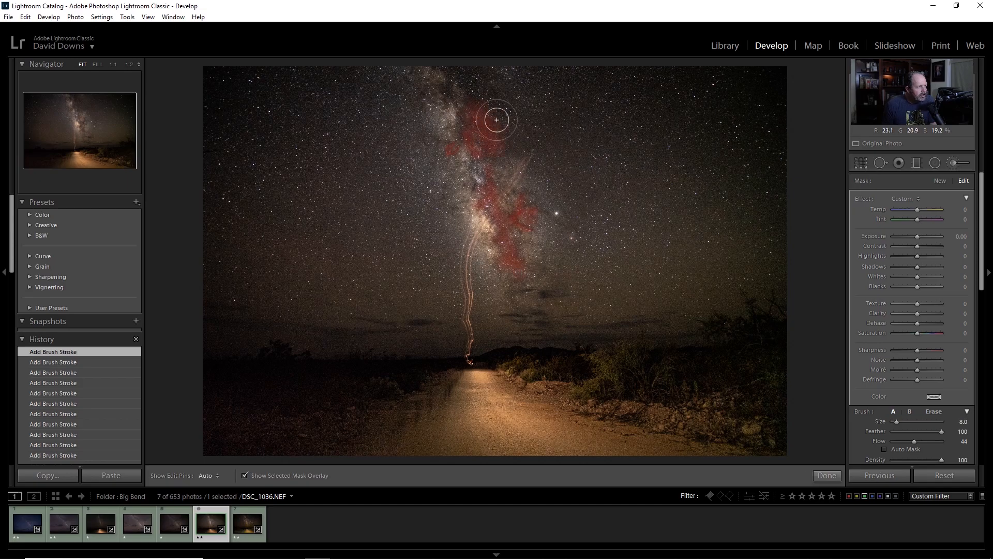
scroll(459, 94, "down", 4)
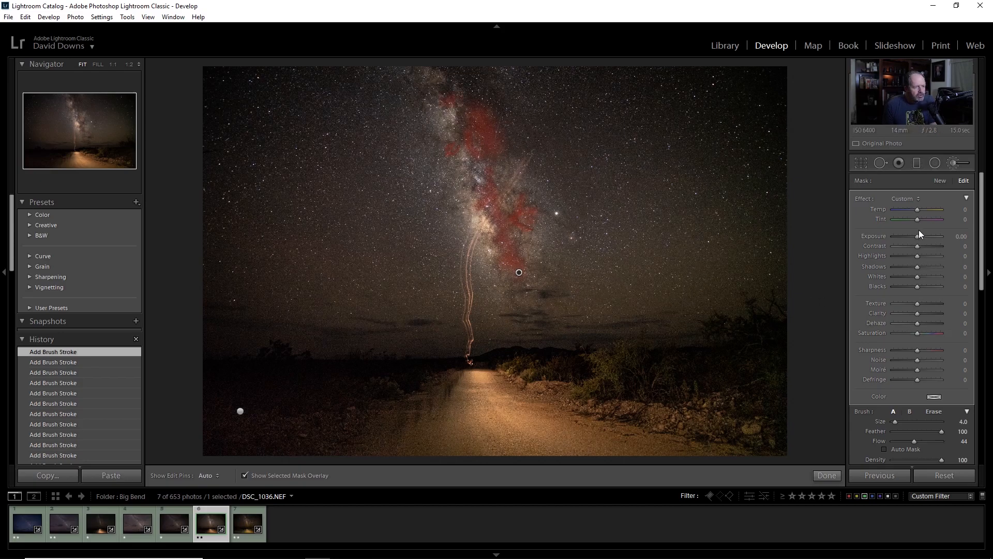
Step: Hide the mask overlay and set Blacks to -30 for the painted dust lanes
left_click(245, 475)
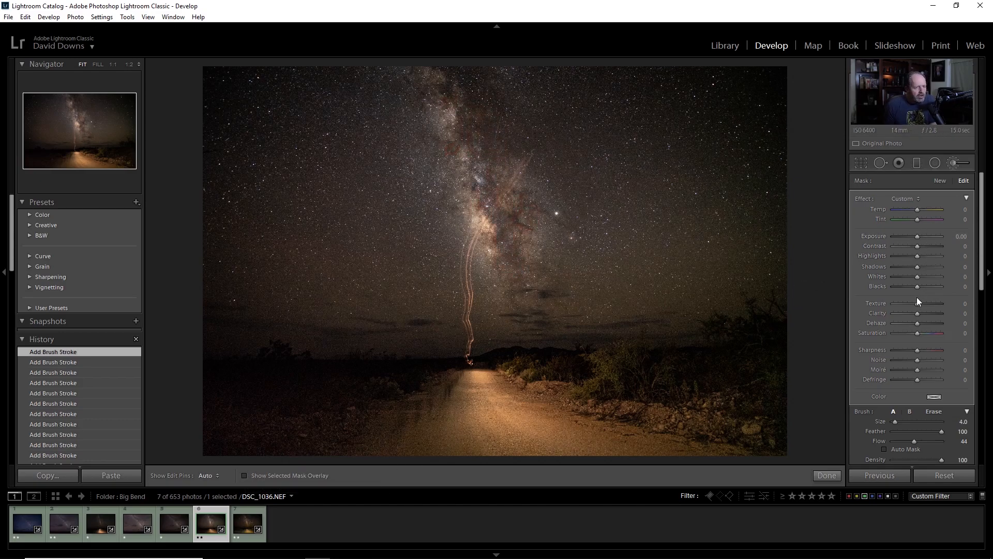
left_click_drag(917, 286, 911, 288)
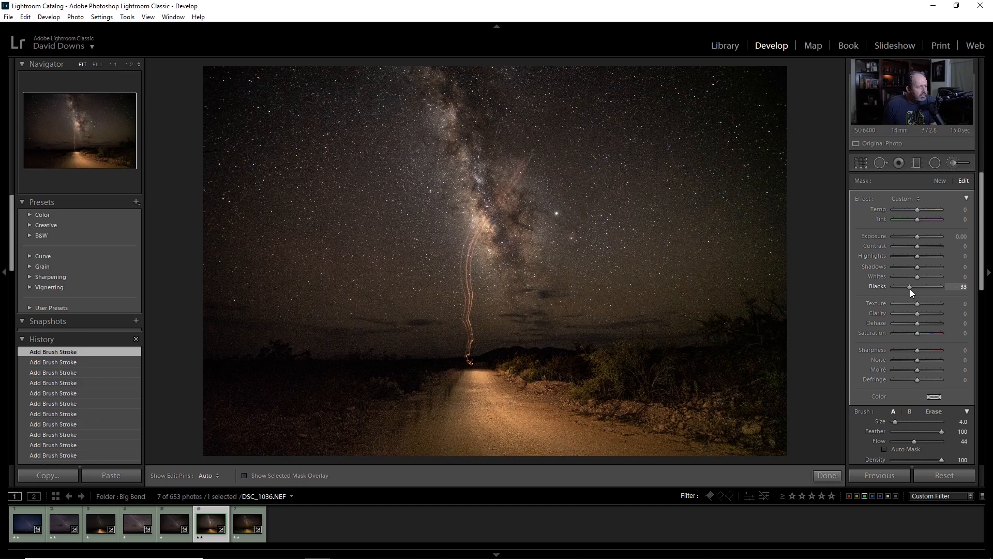
left_click_drag(910, 289, 910, 289)
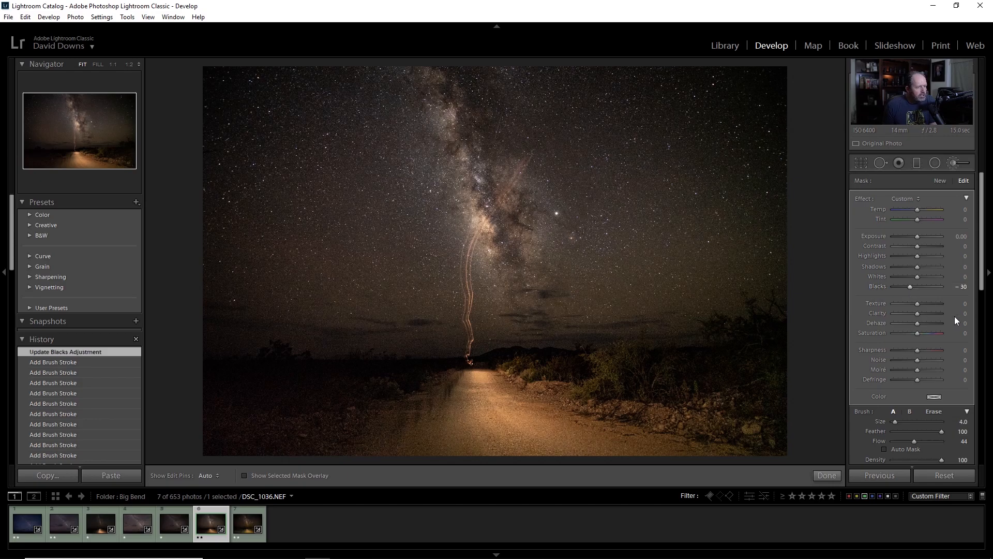
Step: Start another brush mask with zeroed effects, paint the bright Milky Way core at size 3, and show the mask overlay
left_click(939, 182)
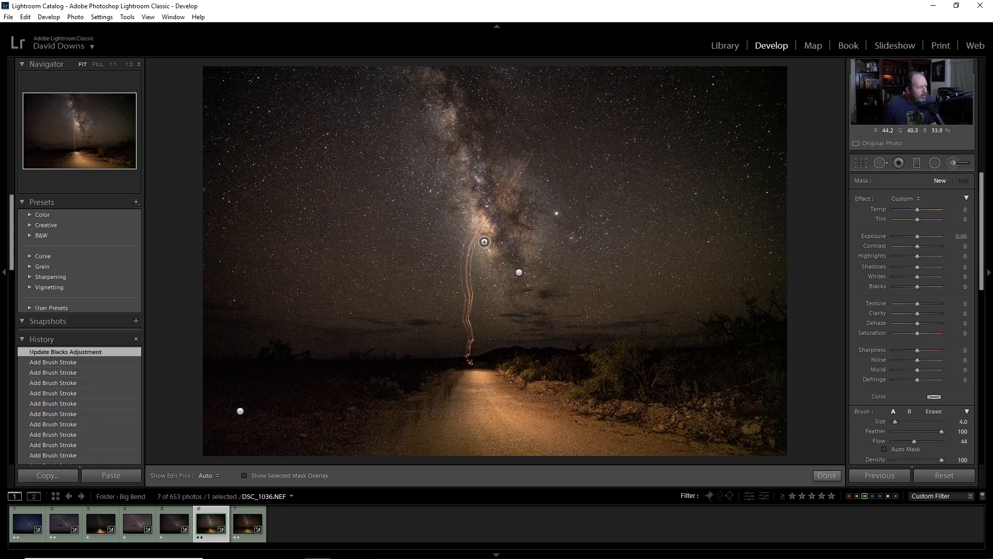
key("bracketleft")
key("h")
mouse_move(489, 247)
left_mouse_down()
mouse_move(486, 217)
mouse_move(477, 232)
left_mouse_up()
key("h")
key("alt")
left_click(244, 473)
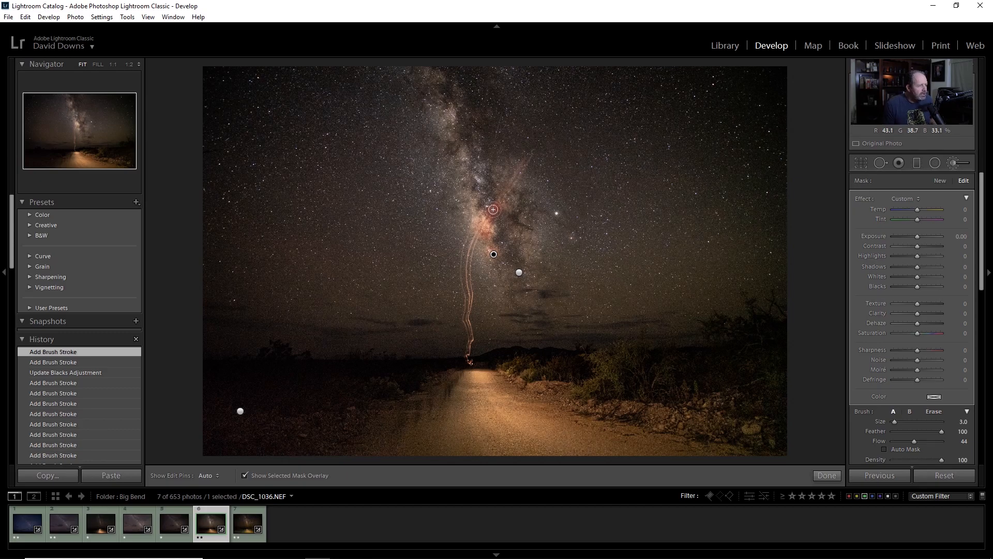
Step: Erase the mask spill over the dark dust lane beside the bright core with a size 5 eraser
key("alt")
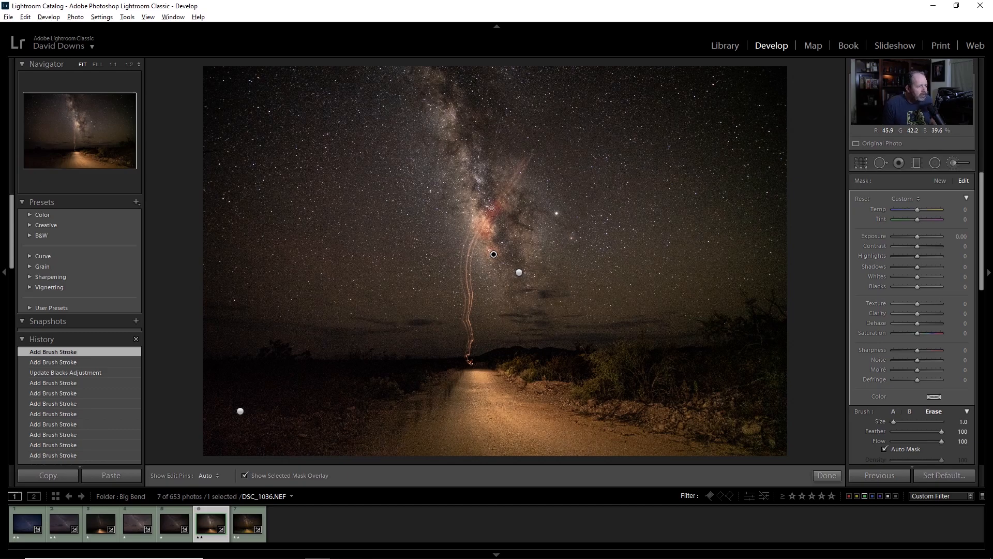
scroll(489, 207, "up", 4)
key("h")
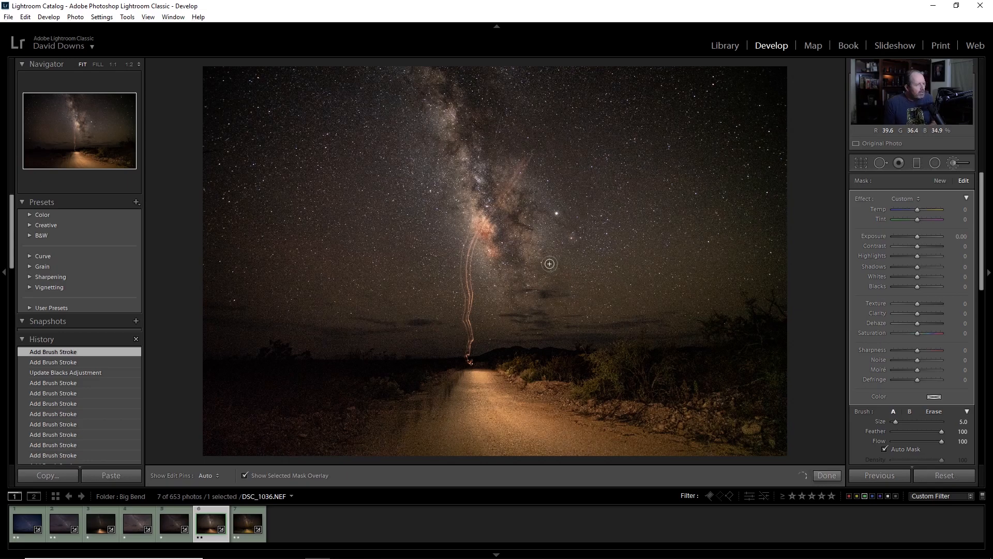
key("h")
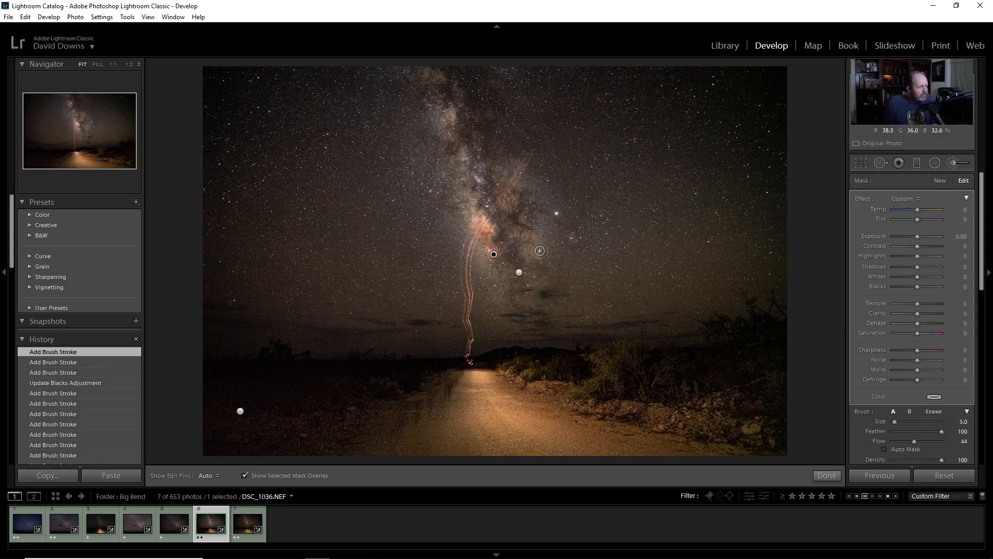
Step: Add the bright cloud in the upper Milky Way at brush size 5 and the smaller bright patches below it at size 3
key("bracketright")
key("h")
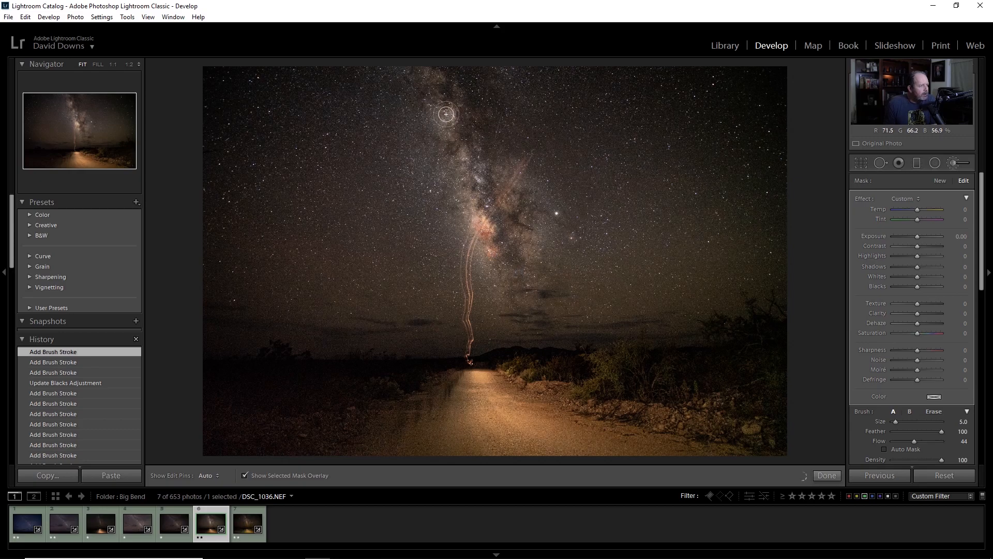
left_click_drag(440, 126, 440, 114)
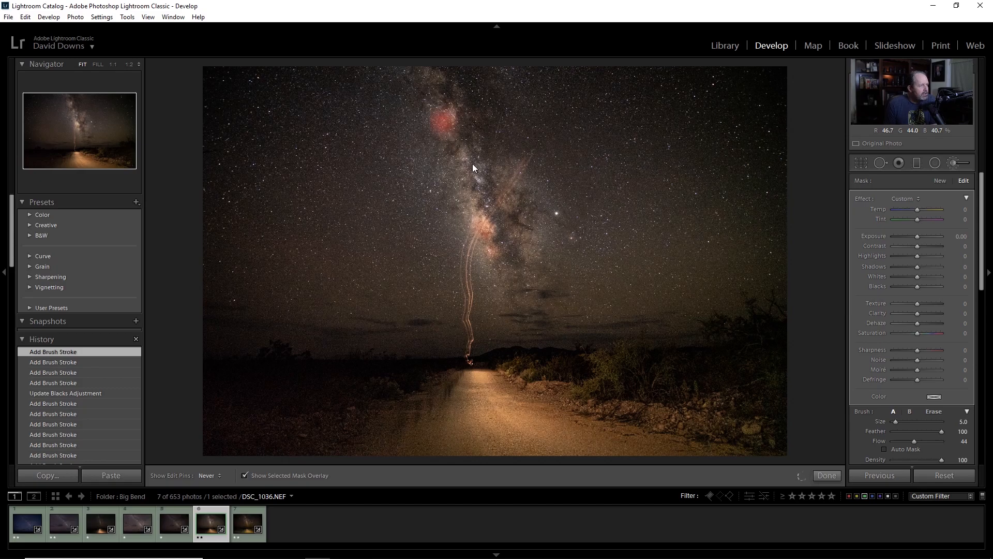
key("h")
scroll(505, 199, "down", 2)
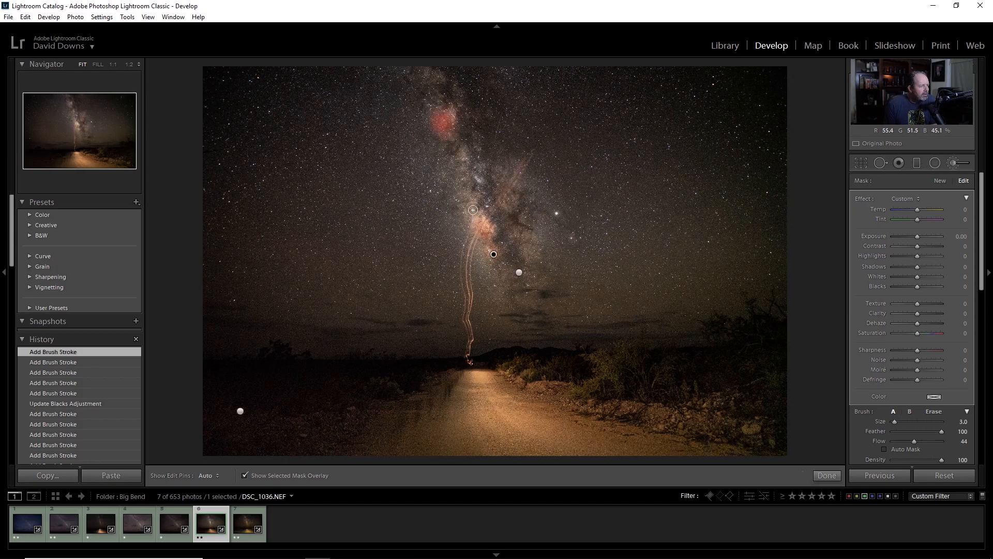
key("h")
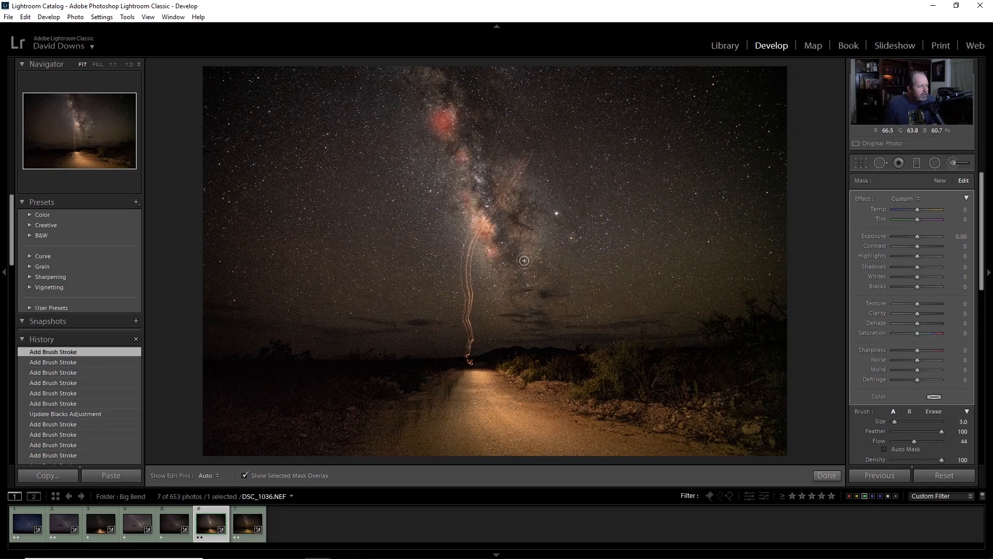
Step: Extend the mask at brush size 5 over the glow below the core and the bright band beyond the dark dust lane
key("h")
key("bracketright")
left_click_drag(486, 265, 481, 239)
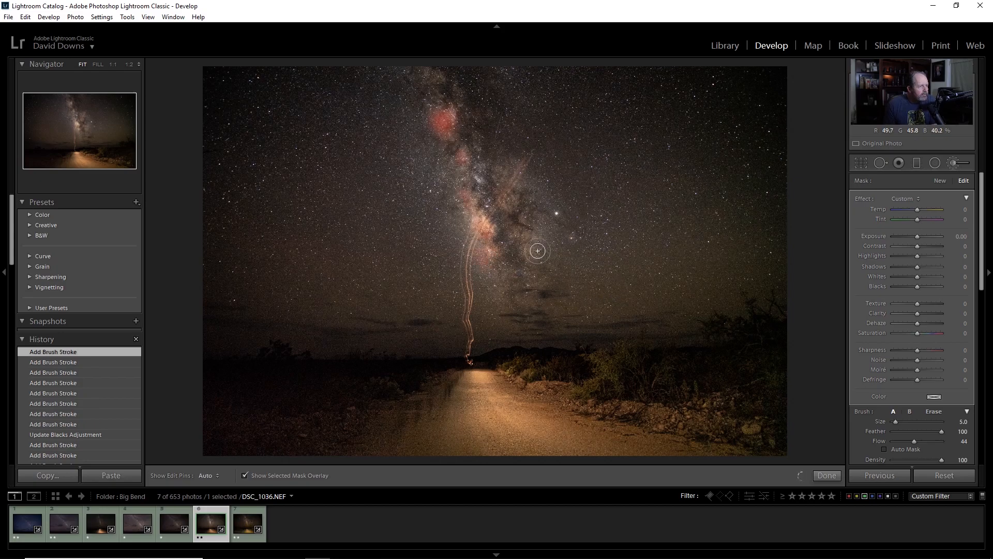
key("h")
left_click_drag(539, 230, 552, 236)
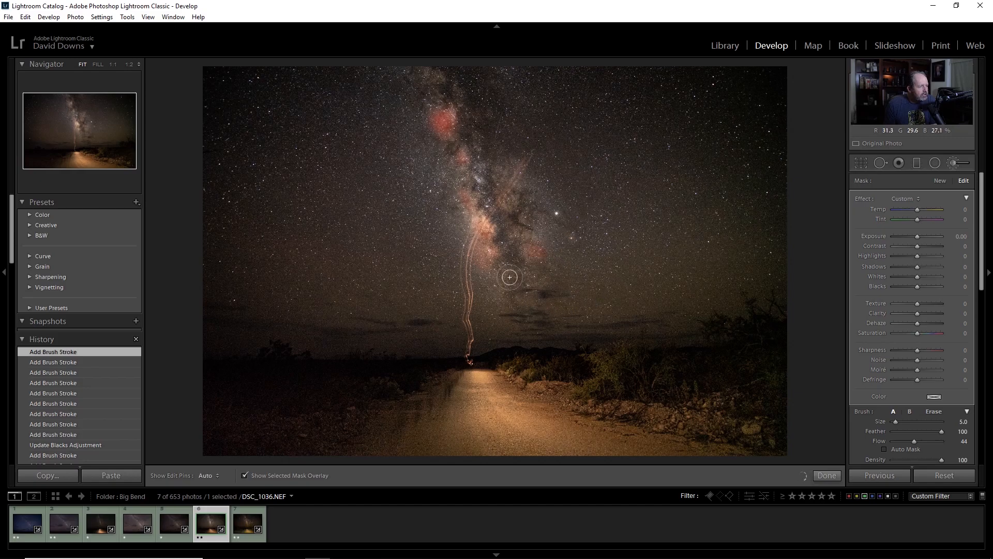
left_click_drag(539, 221, 546, 216)
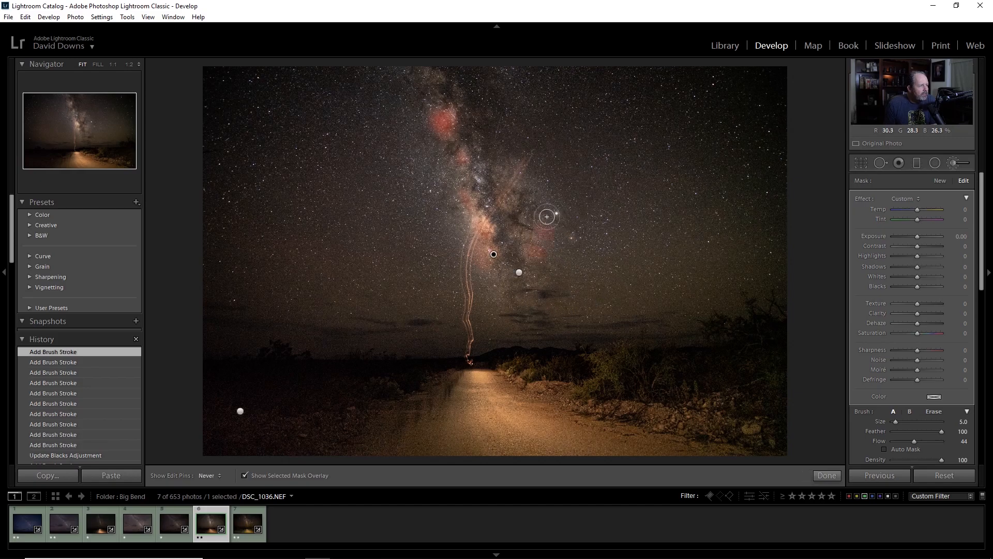
key("h")
mouse_move(502, 177)
left_mouse_down()
mouse_move(518, 164)
mouse_move(531, 201)
left_mouse_up()
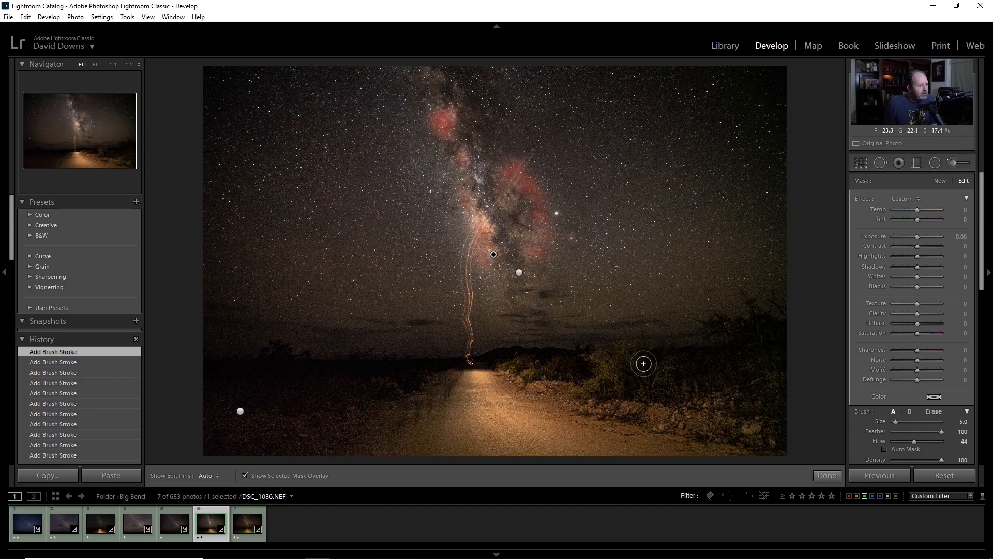
Step: With the mask overlay hidden, set Highlights to 33, Temp to 61 and Tint to 43 for the bright clouds, then close the brush
left_click(243, 475)
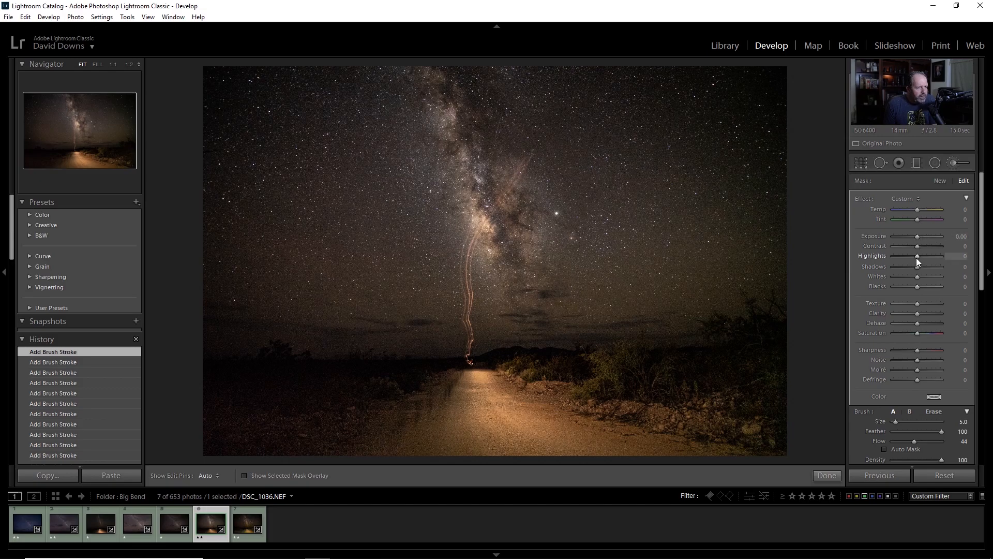
left_click_drag(918, 255, 926, 258)
left_click_drag(918, 210, 921, 220)
left_click_drag(921, 209, 924, 209)
left_click_drag(924, 210, 925, 209)
left_click_drag(925, 209, 932, 210)
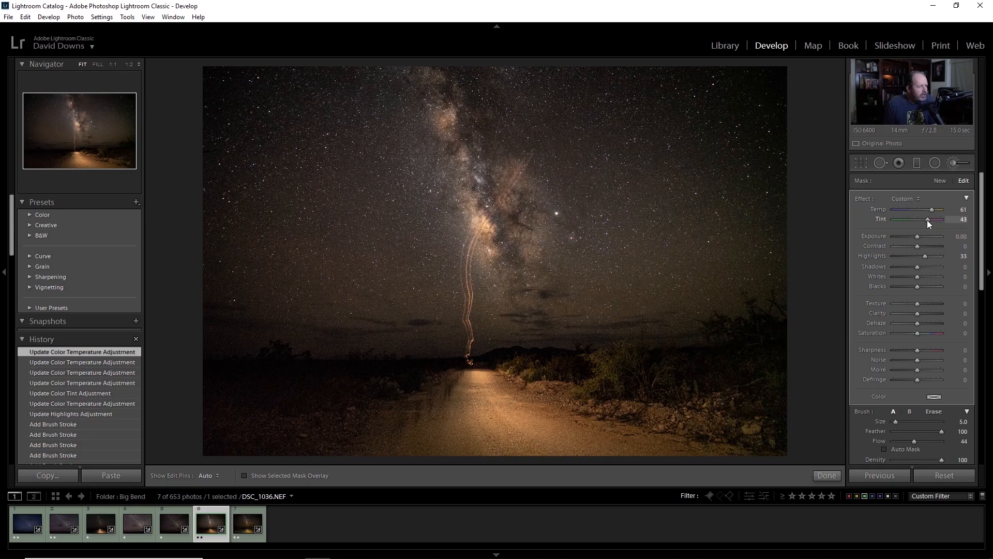
left_click(927, 219)
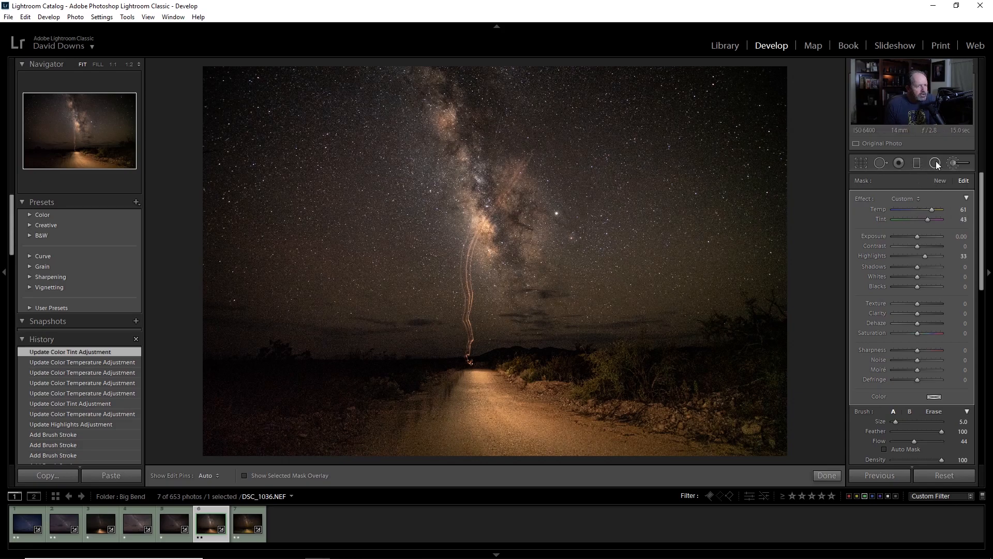
left_click(952, 163)
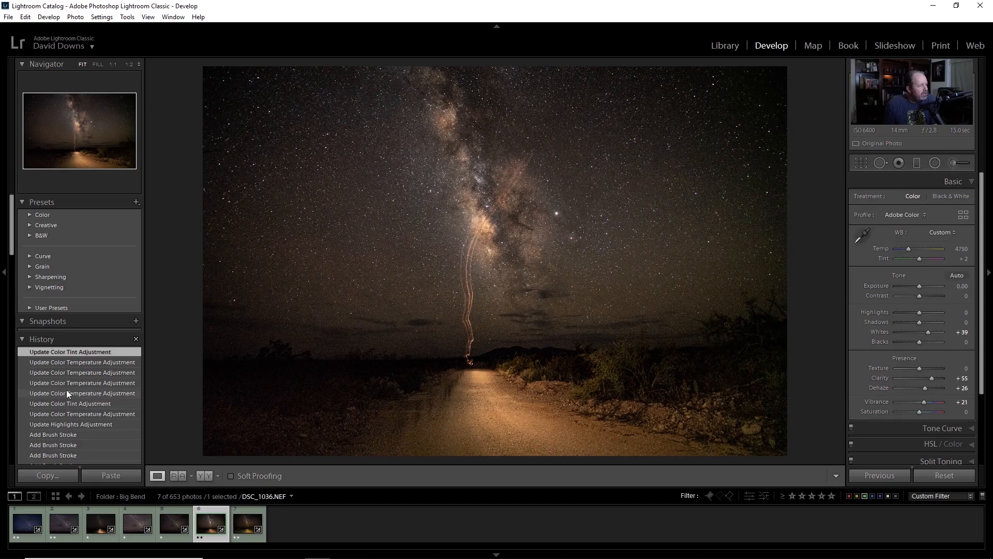
Step: Compare the photo's original import state with the latest edit in the history, and return to the latest edit
scroll(74, 396, "down", 15)
scroll(73, 402, "up", 8)
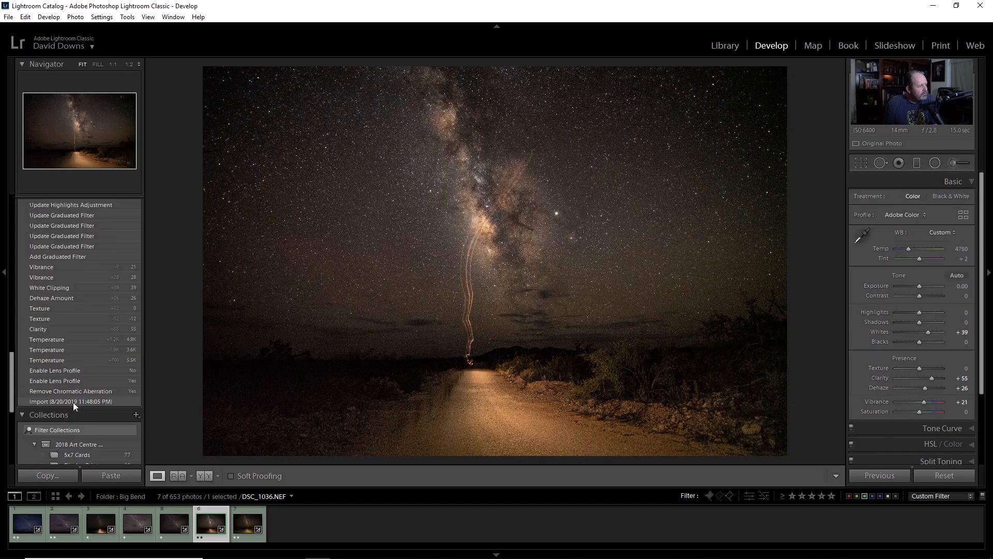
scroll(73, 402, "down", 3)
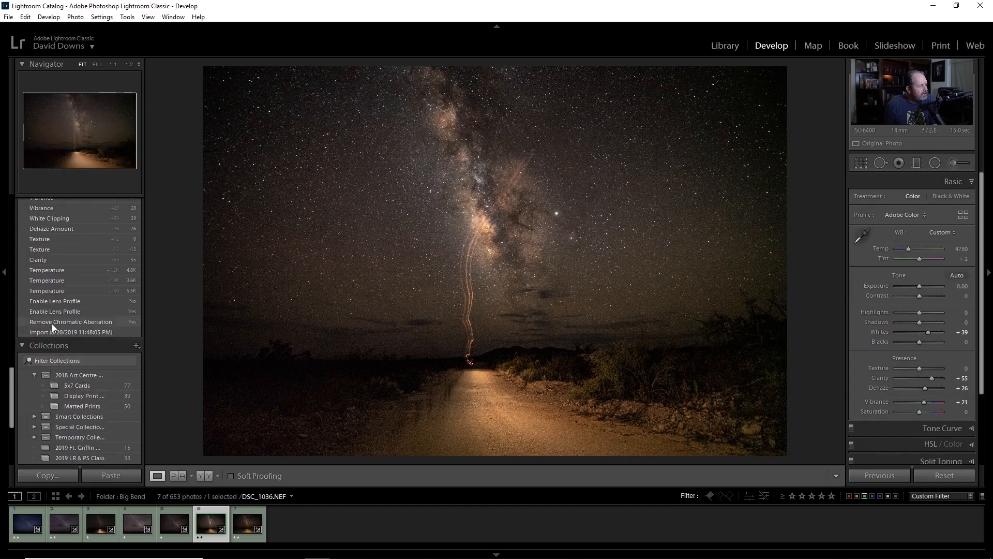
left_click(68, 332)
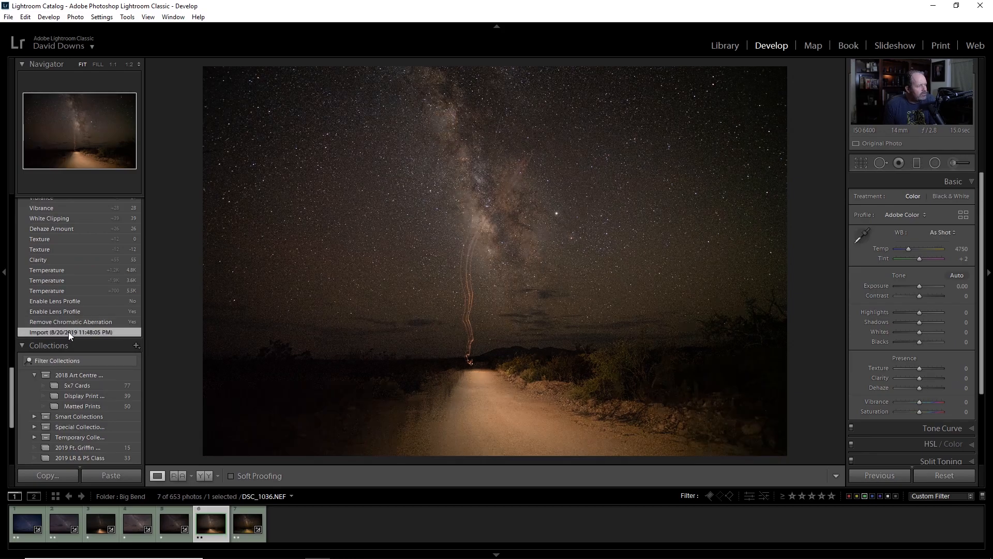
scroll(68, 331, "up", 10)
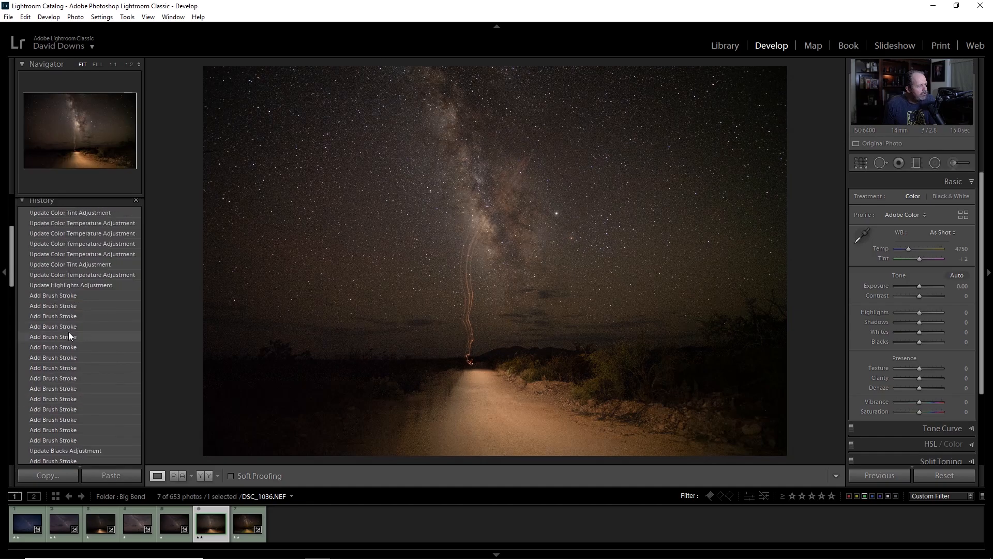
scroll(69, 332, "up", 3)
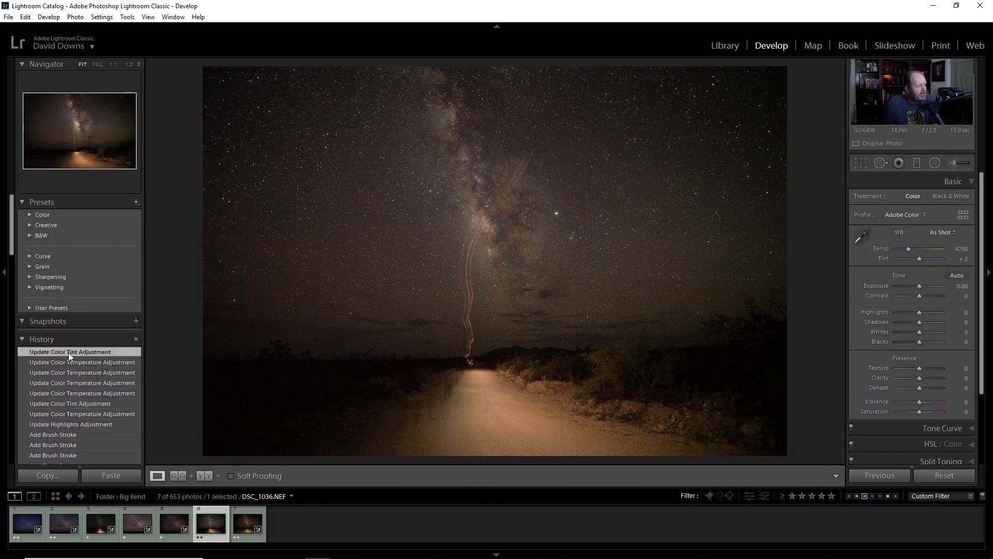
left_click(68, 353)
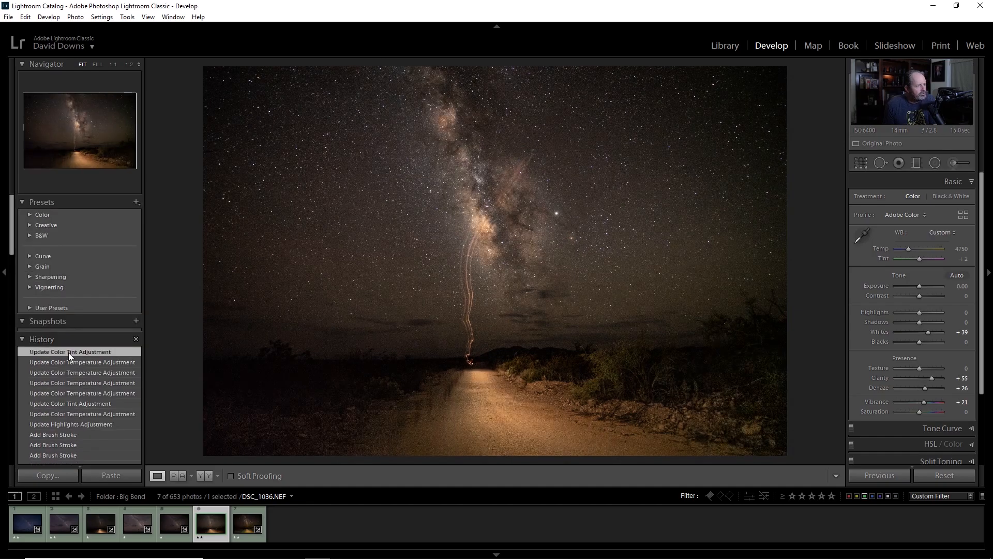